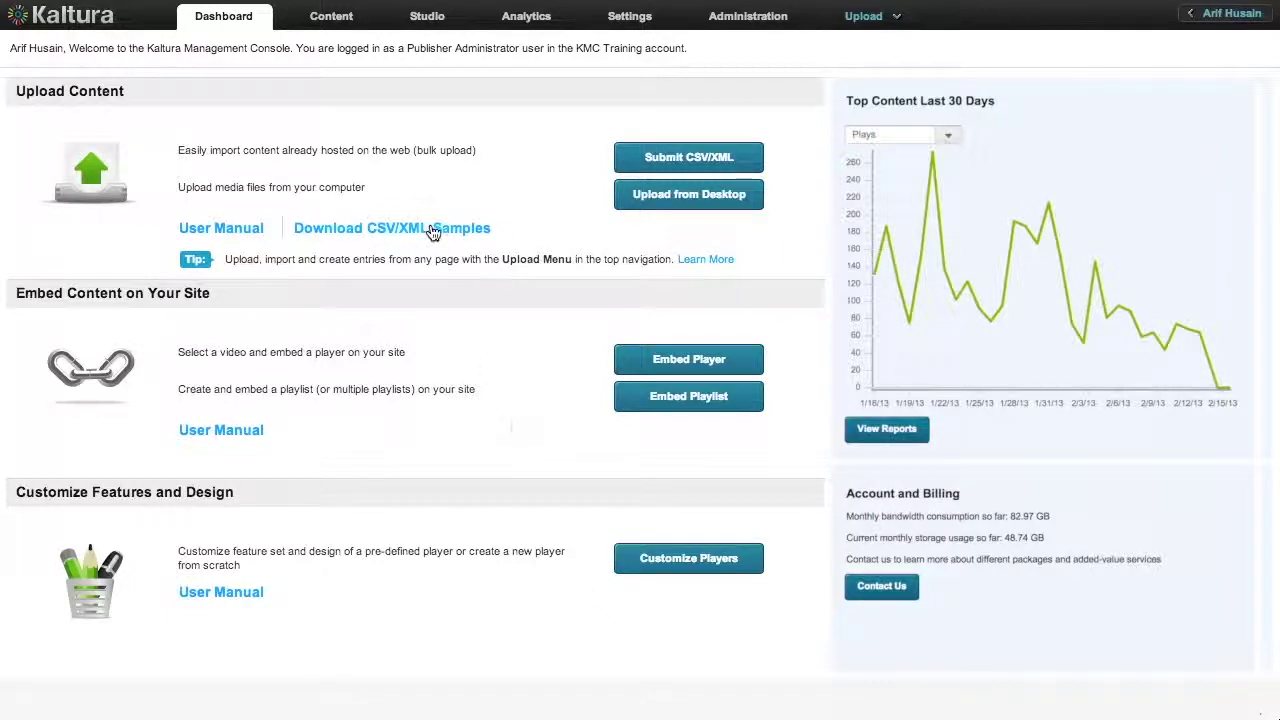
Switch from the dashboard to the Content section's Entries list of media entries
left_click(336, 17)
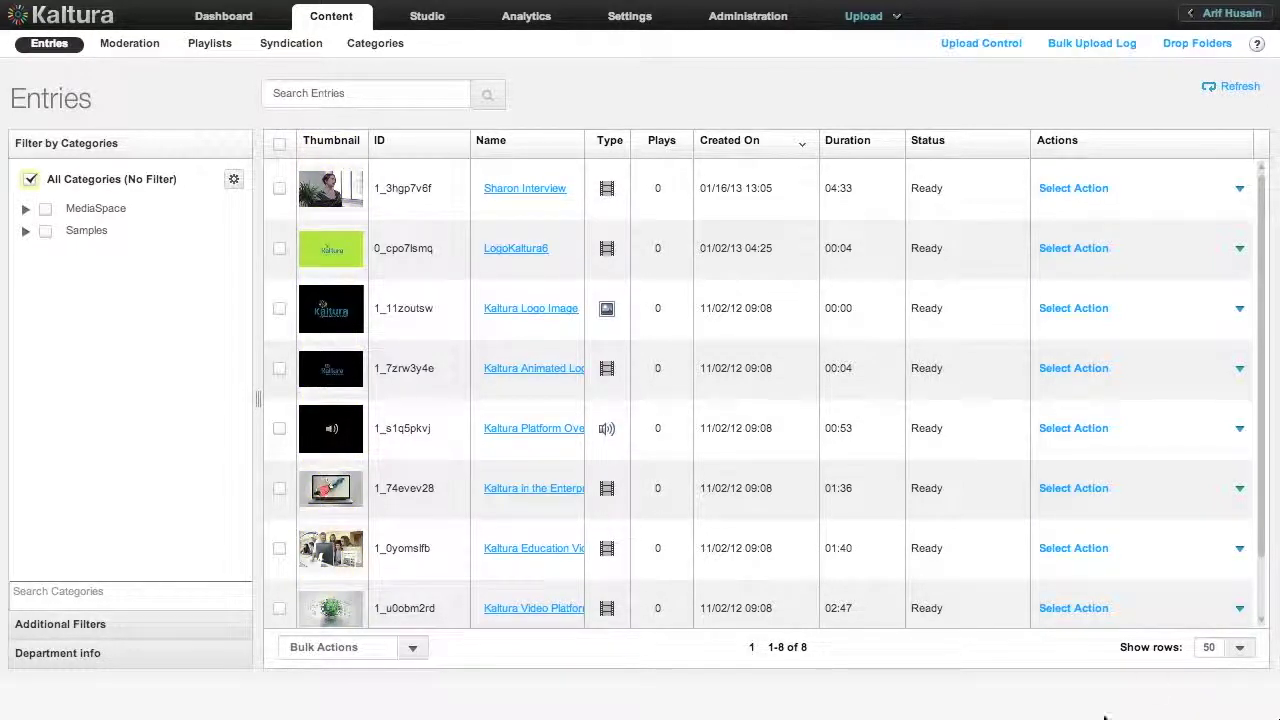
left_click_drag(1260, 534, 1265, 598)
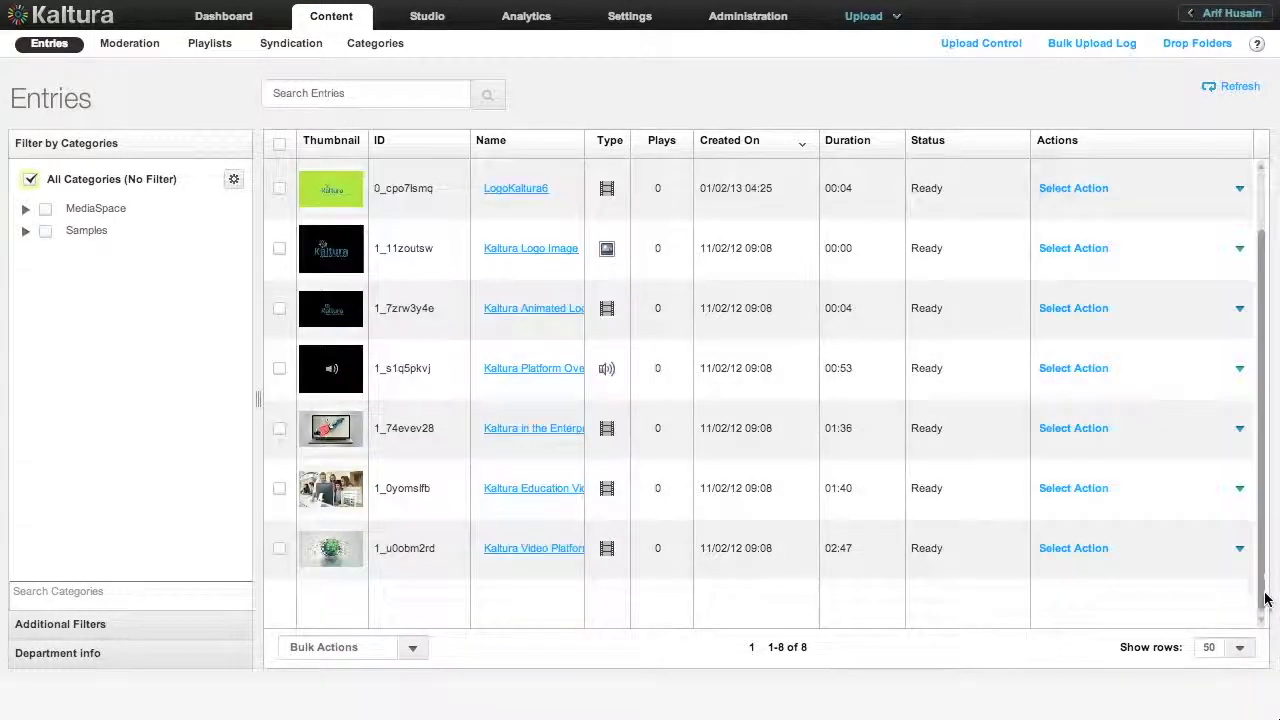
left_click(556, 428)
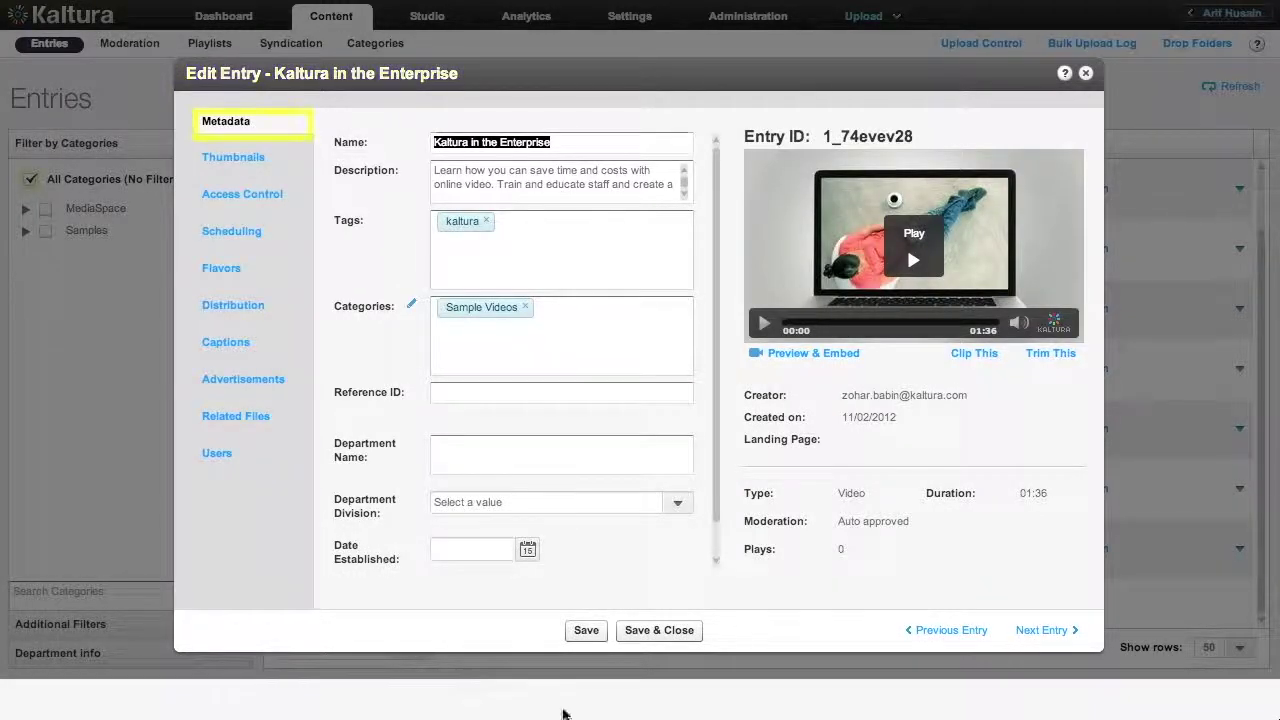
Open the 'Kaltura in the Enterprise' entry and show its single 1280 X 720 thumbnail
left_click(238, 158)
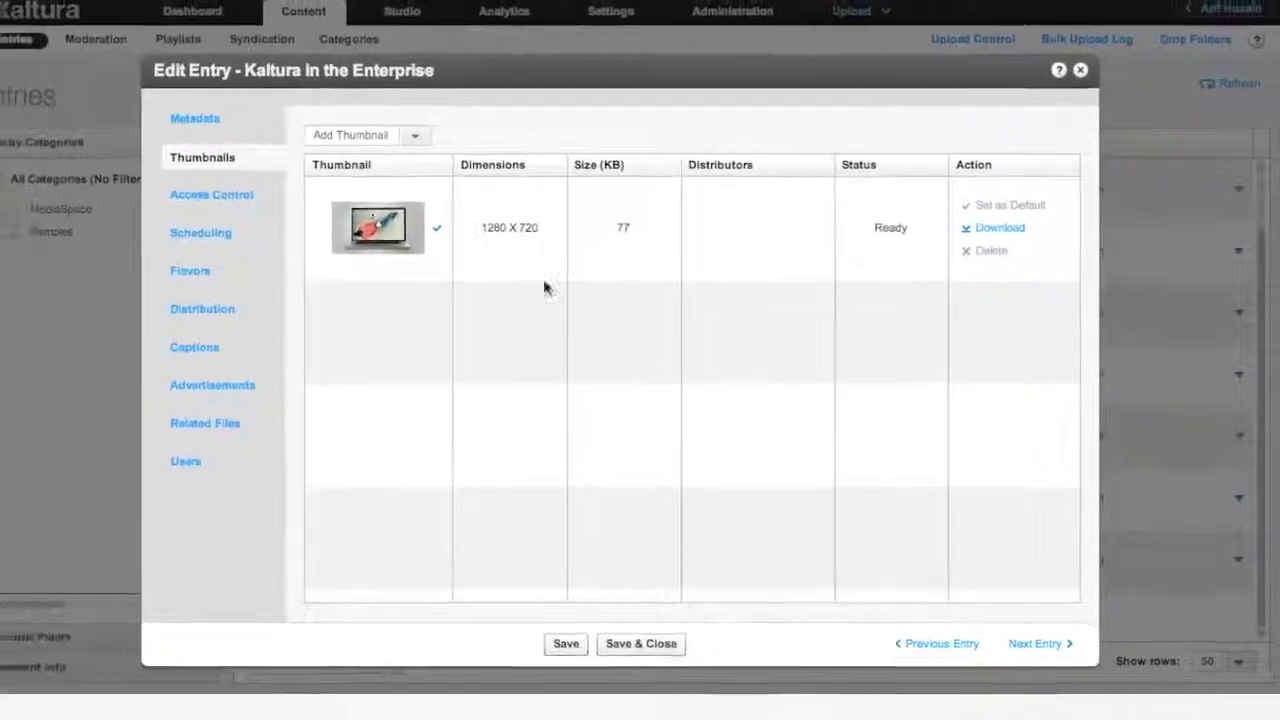
left_click(305, 137)
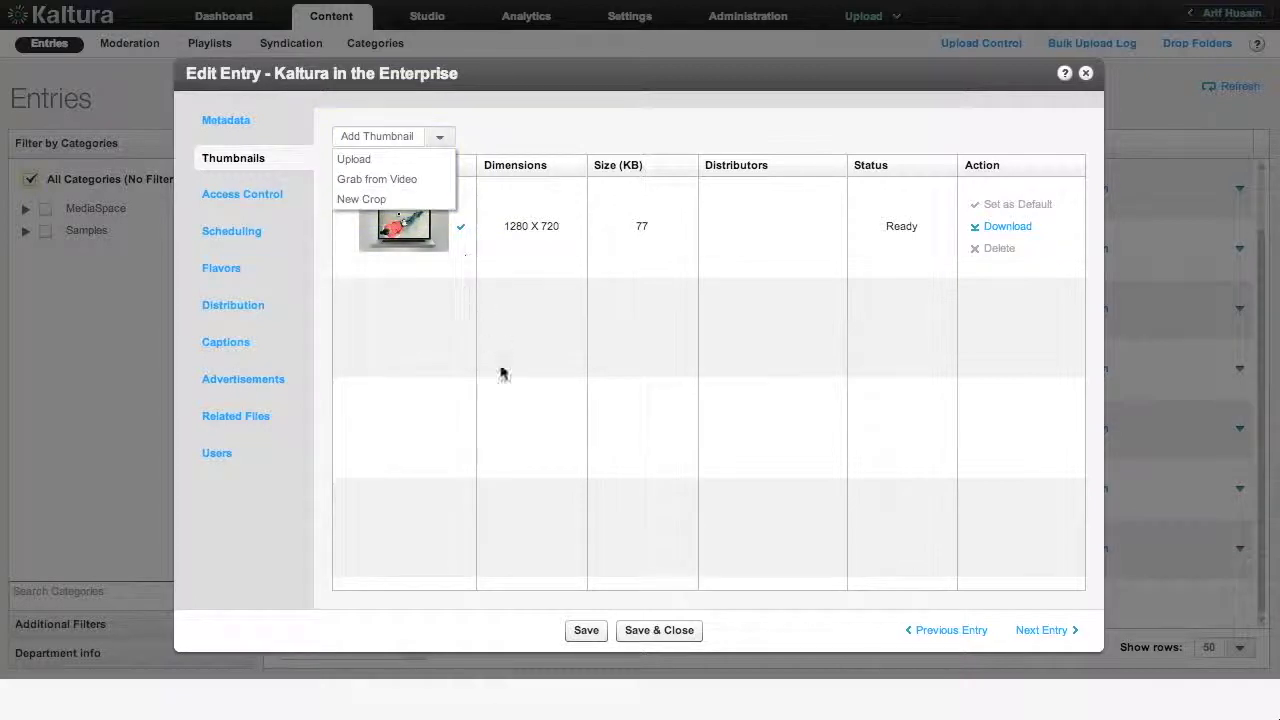
left_click(525, 546)
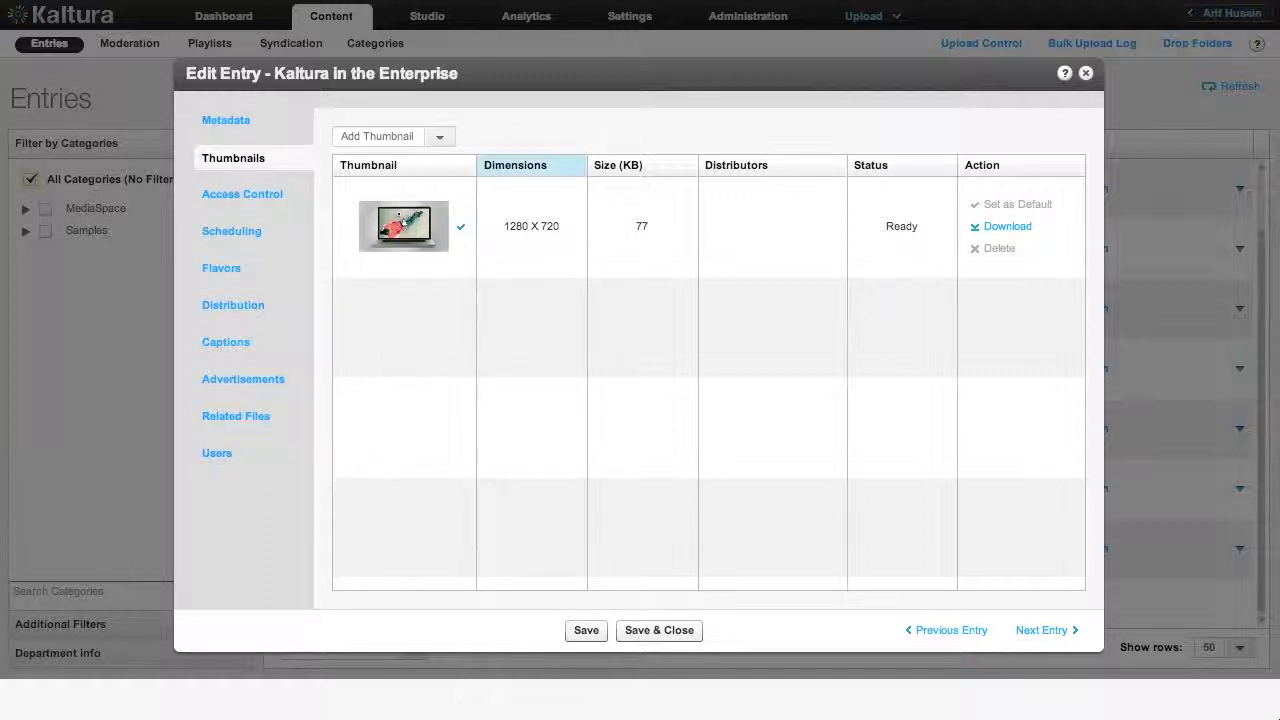
Upload Enterprise 4-3.png as an 800 X 600 thumbnail and set it as the default
left_click(439, 137)
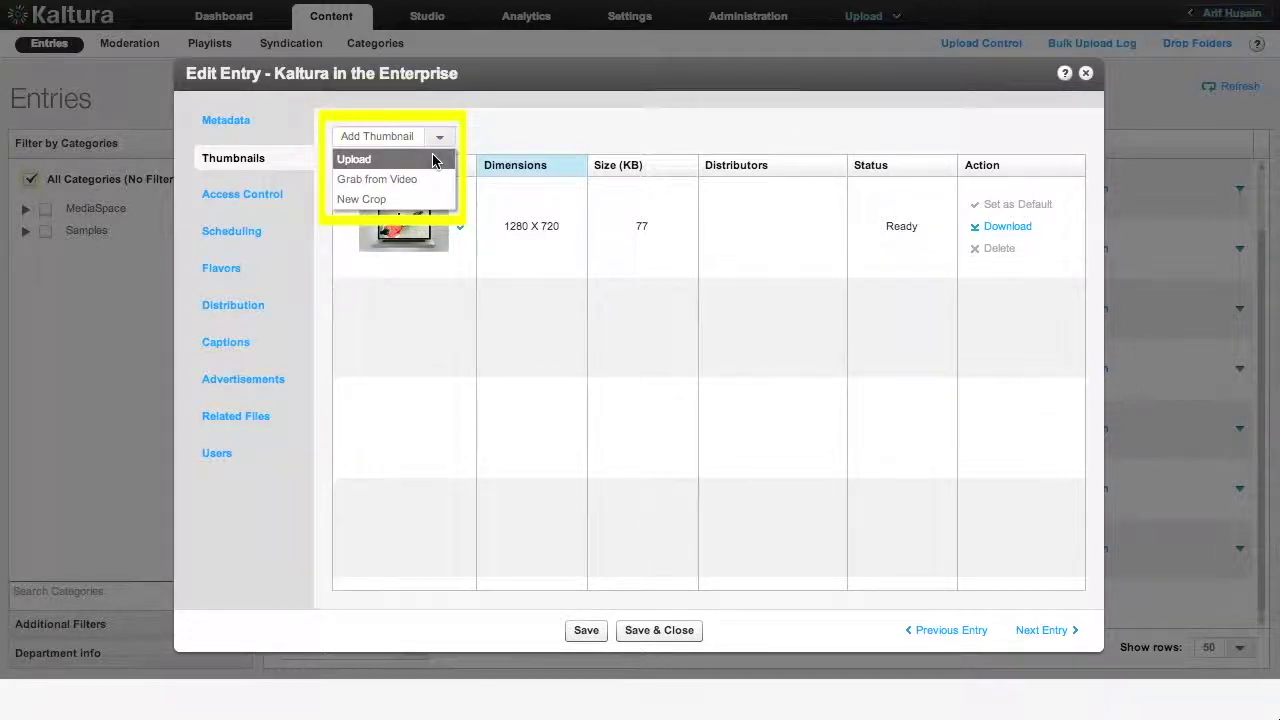
left_click(433, 160)
left_click(433, 86)
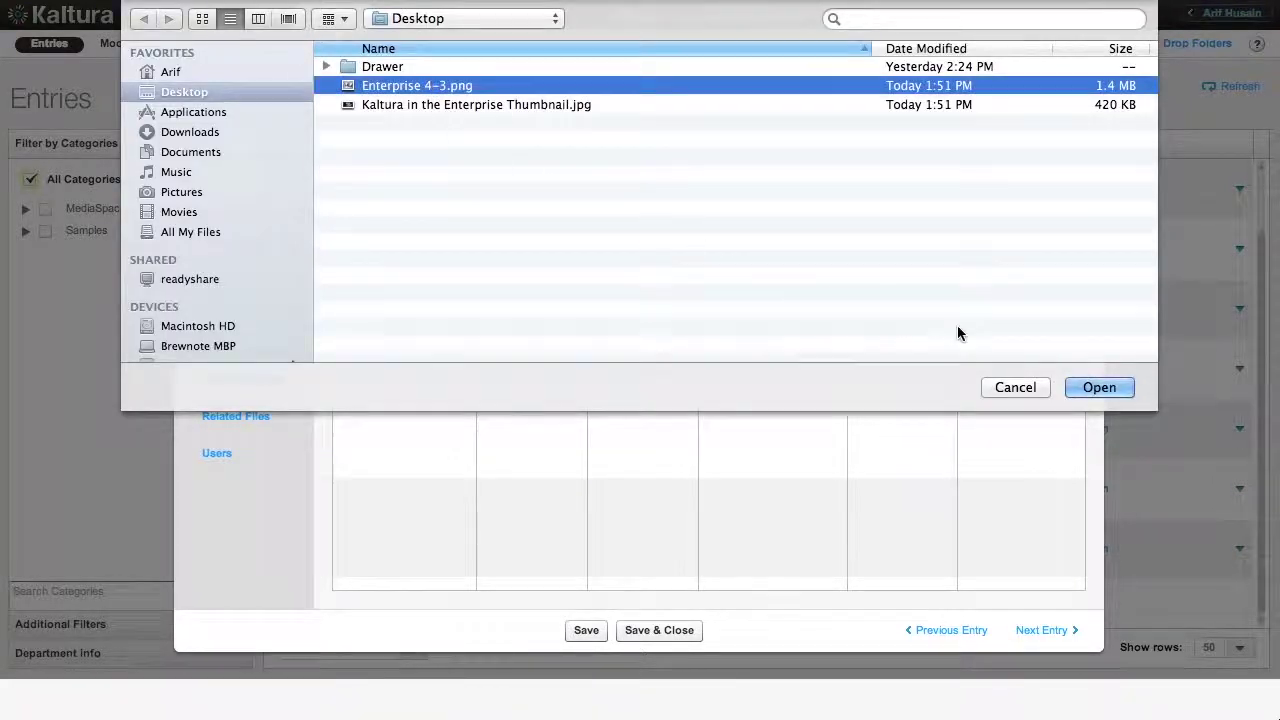
left_click(1080, 387)
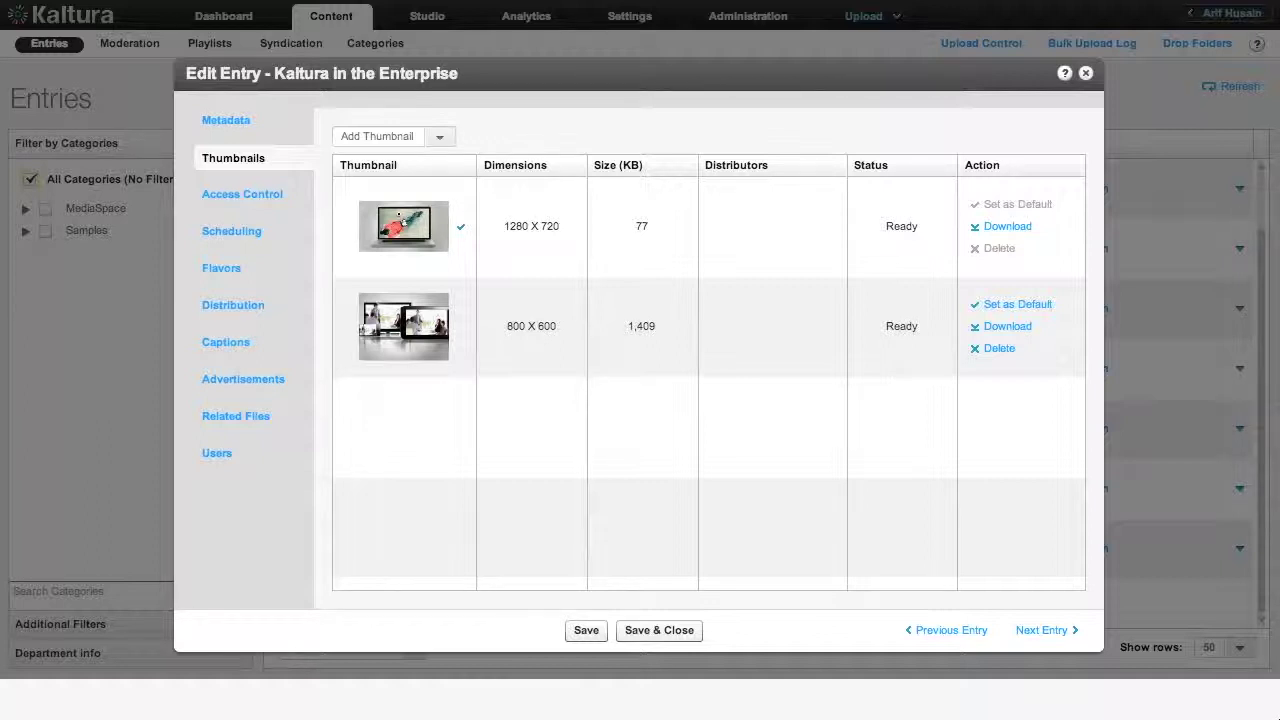
left_click(1039, 309)
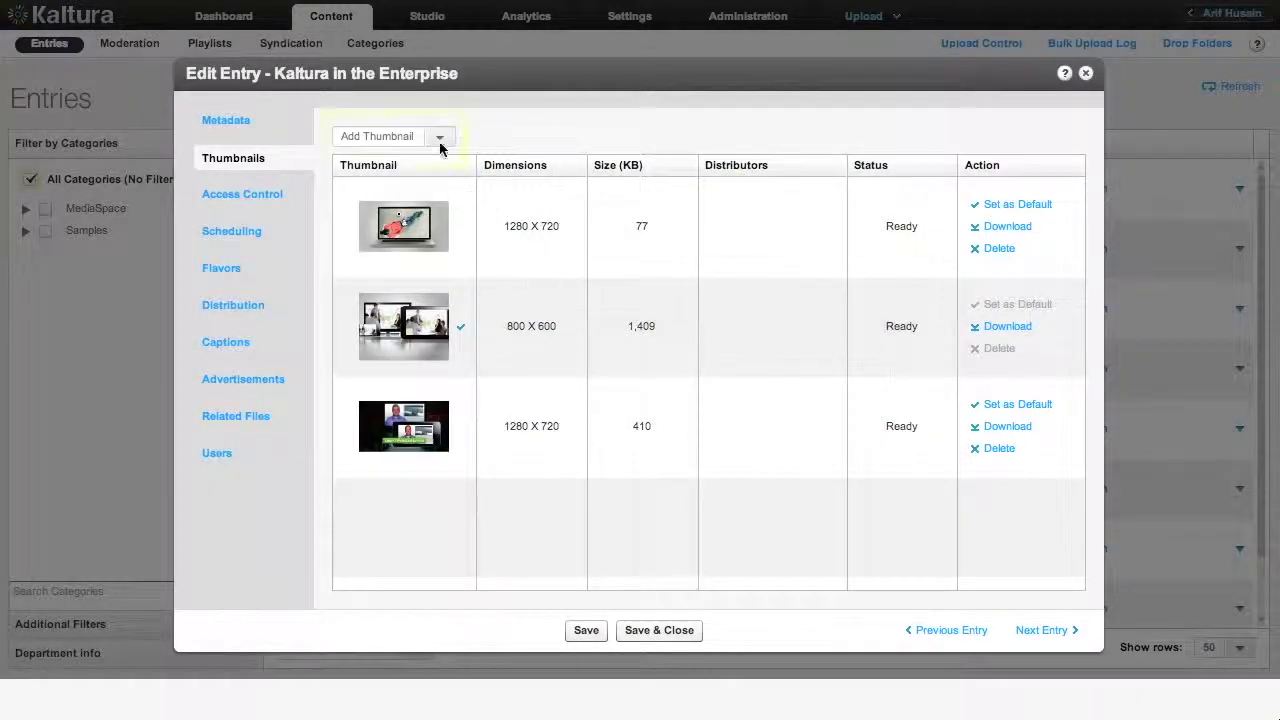
left_click(440, 136)
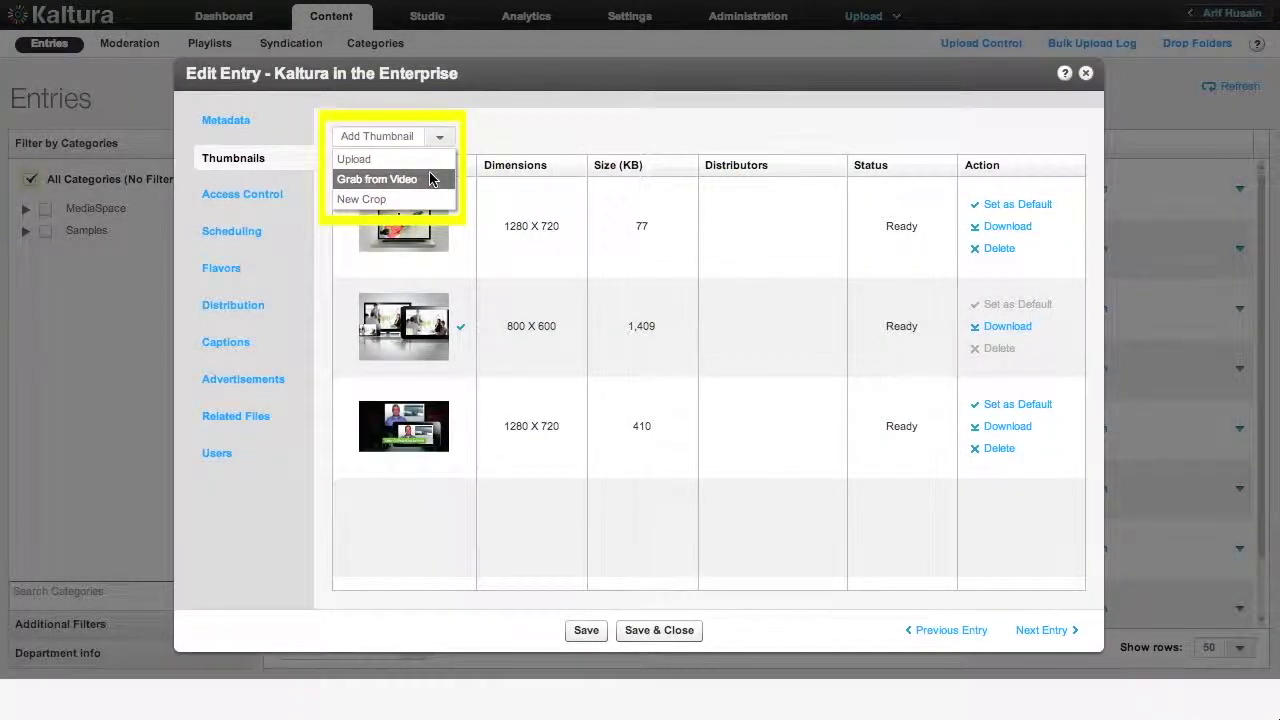
Grab two frames from the playing video as 1280 X 720 thumbnails (60 KB and 52 KB)
left_click(432, 179)
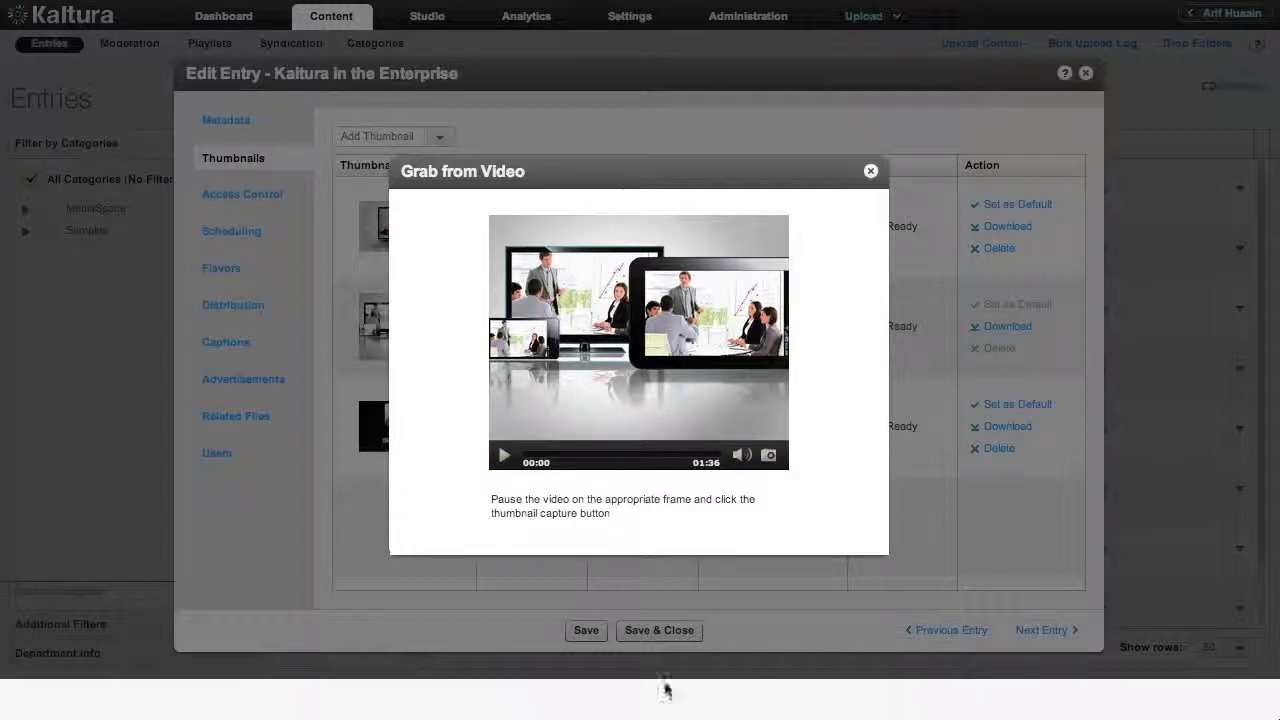
left_click(505, 456)
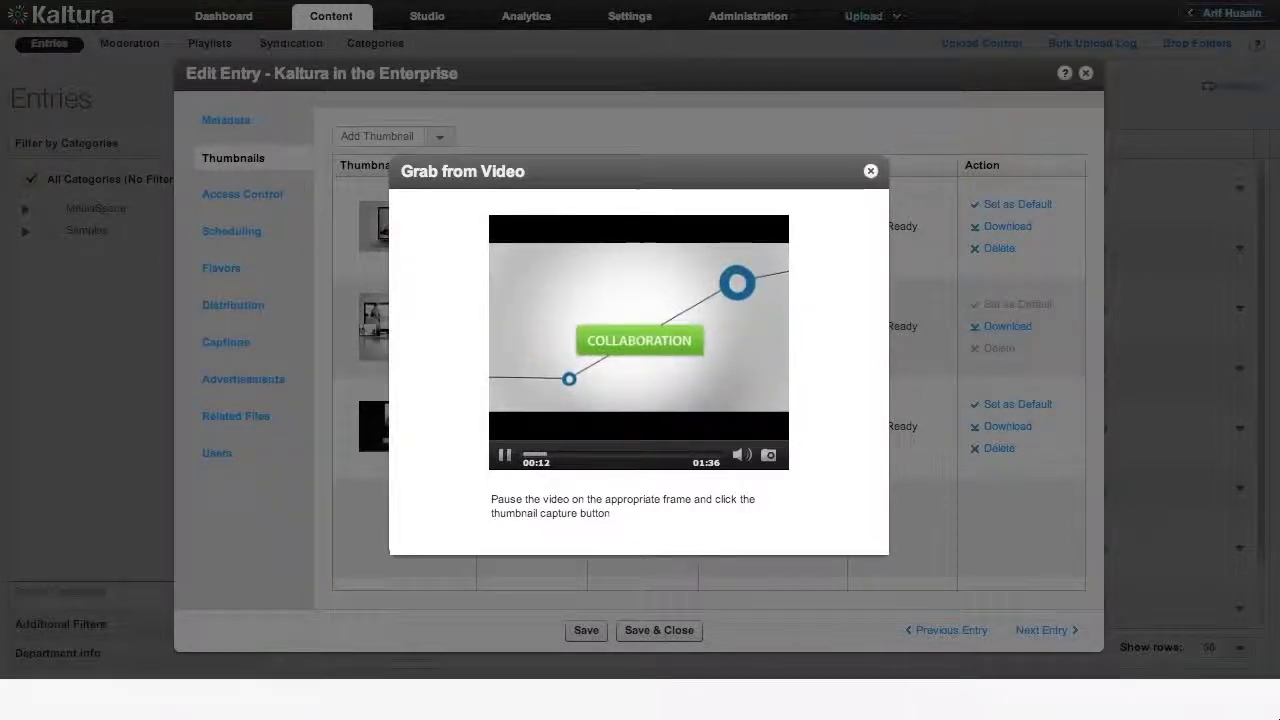
left_click(769, 456)
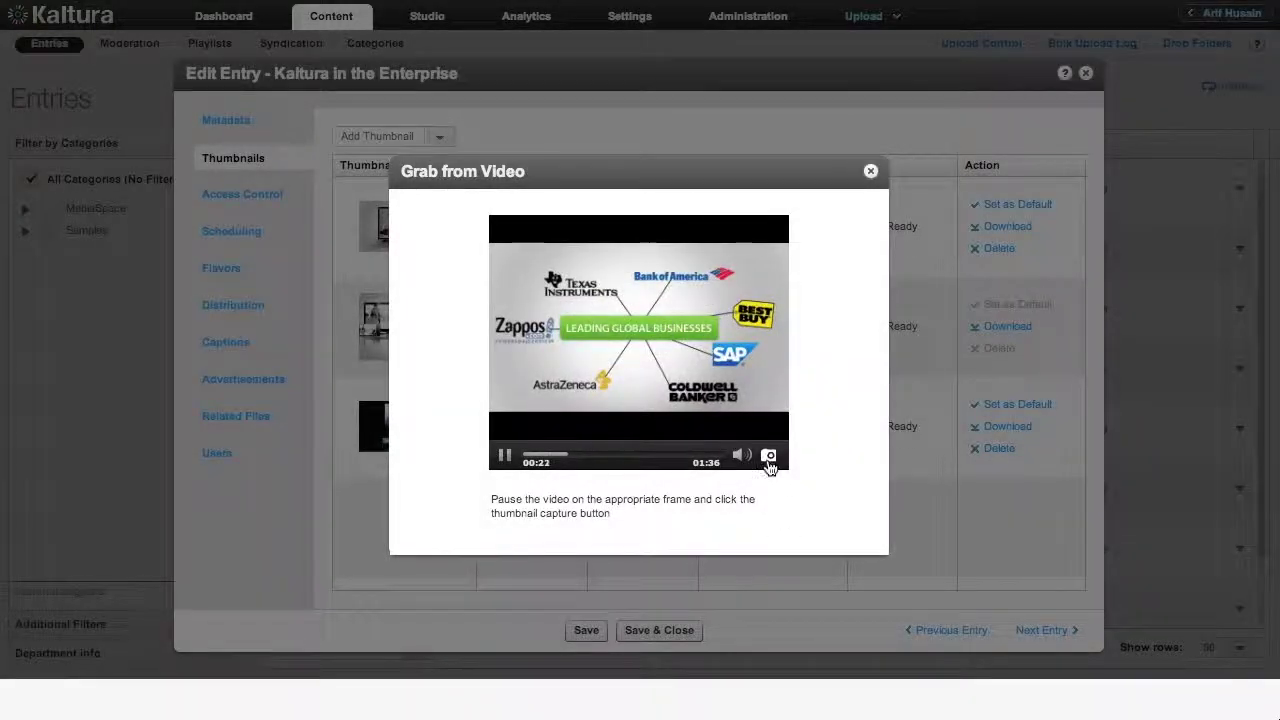
left_click(769, 457)
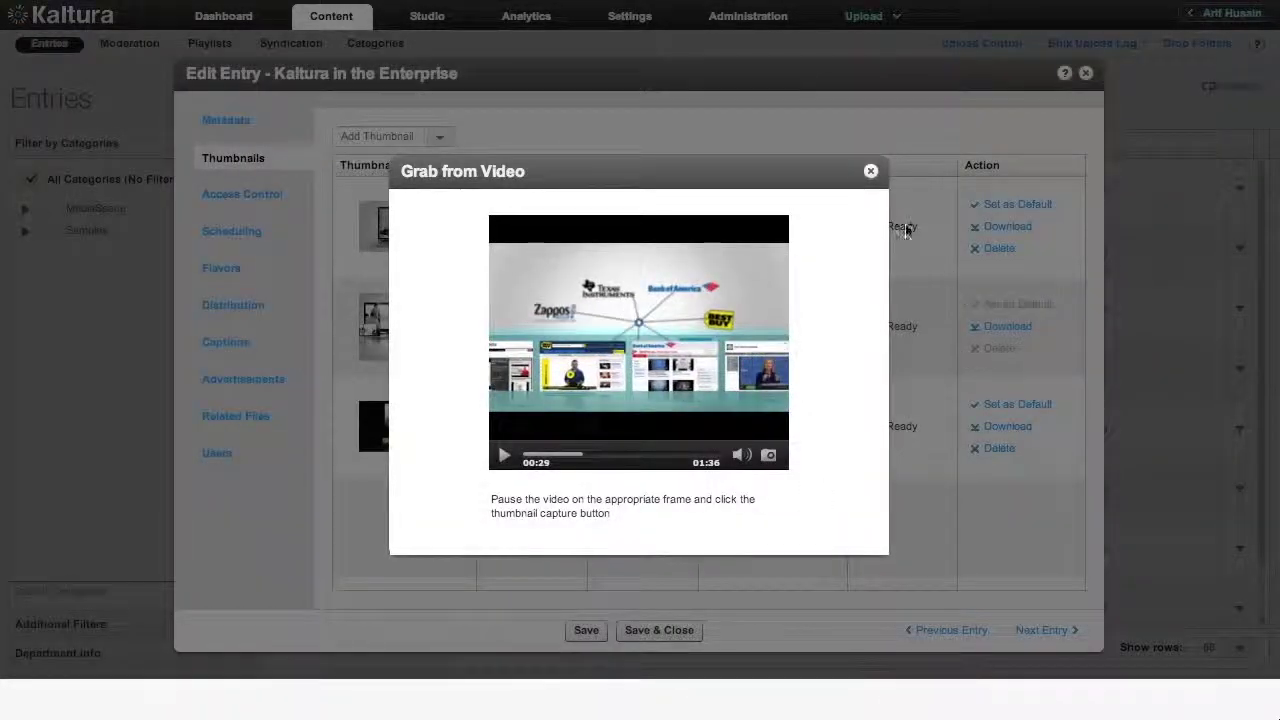
left_click(870, 172)
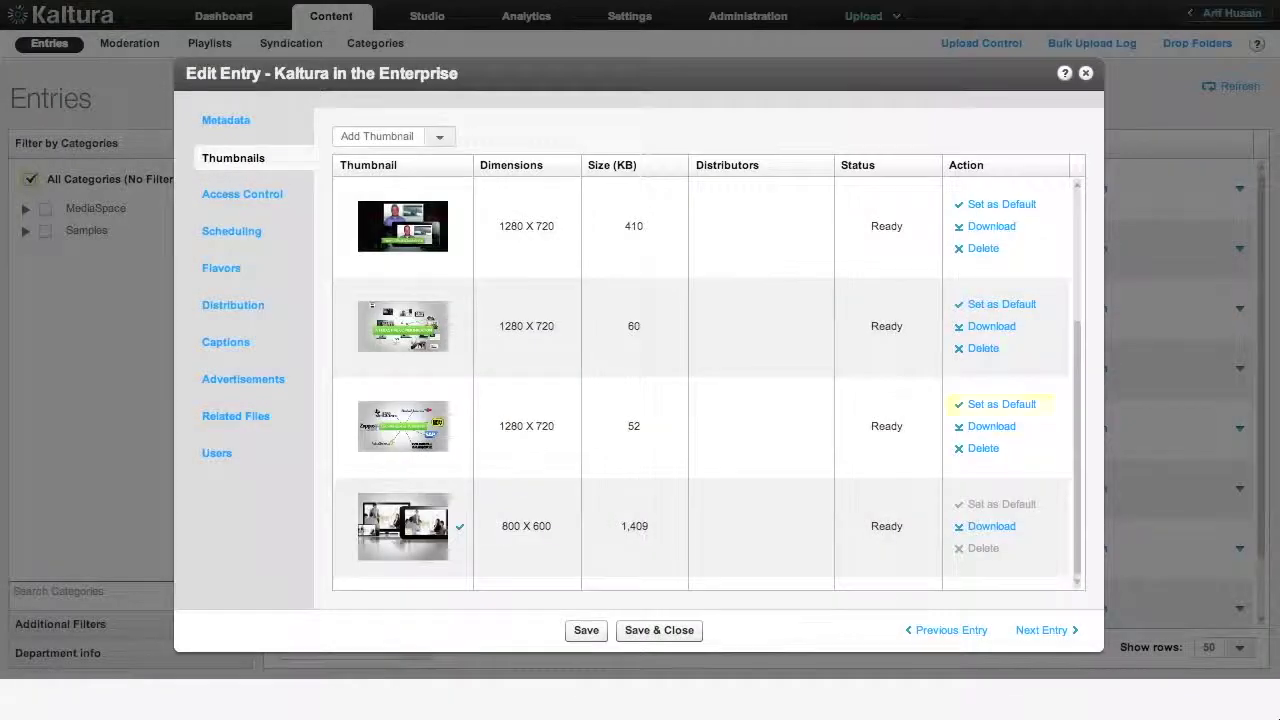
Make the 52 KB grabbed thumbnail the default and delete the 60 KB one
left_click(1002, 404)
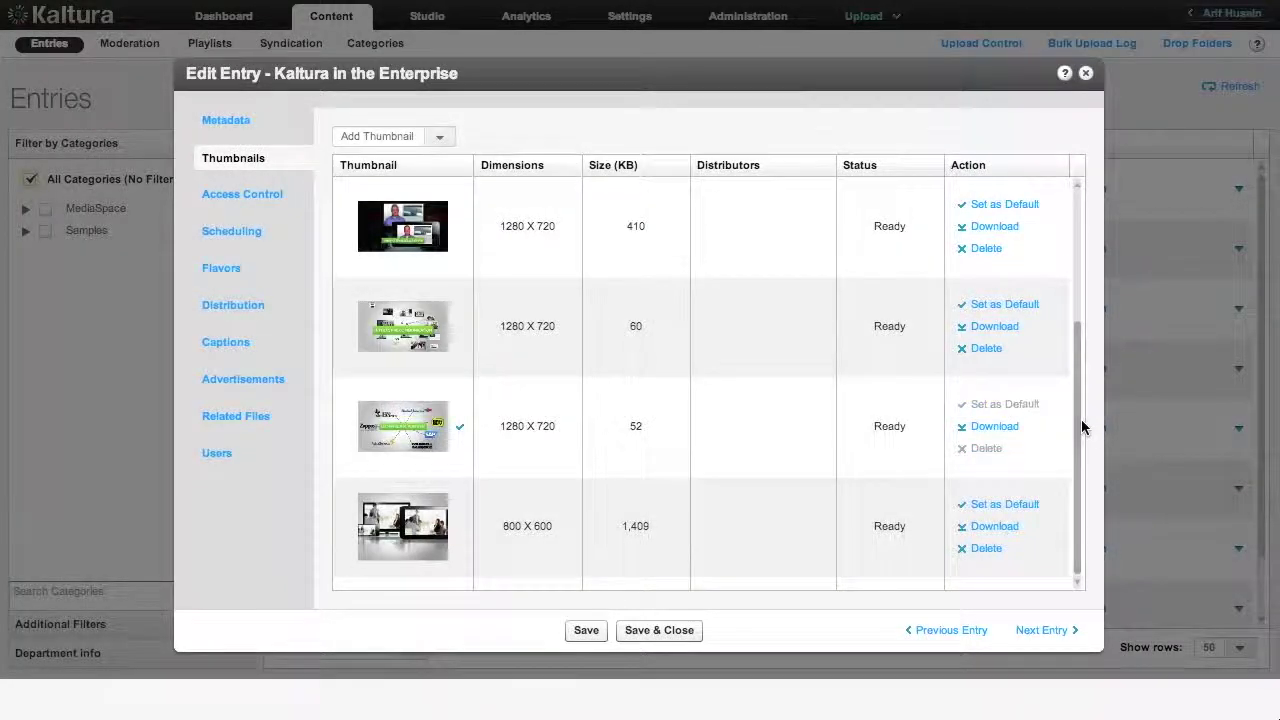
left_click(986, 348)
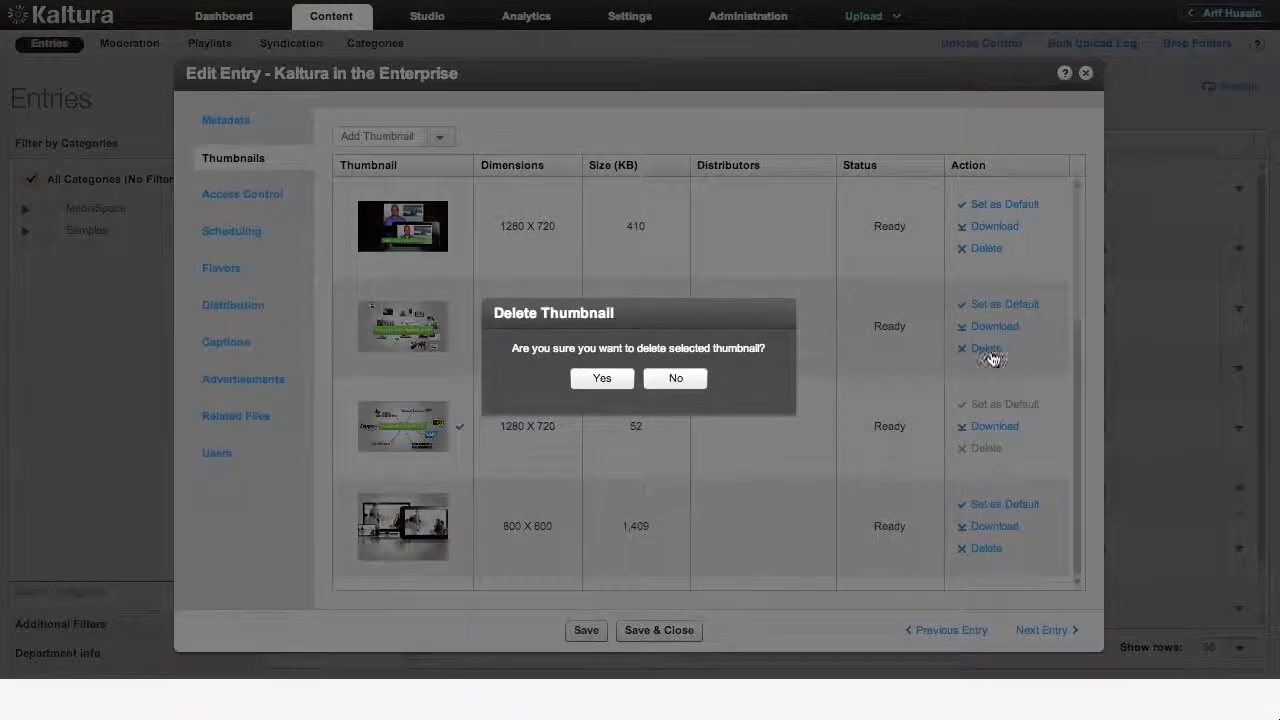
left_click(610, 370)
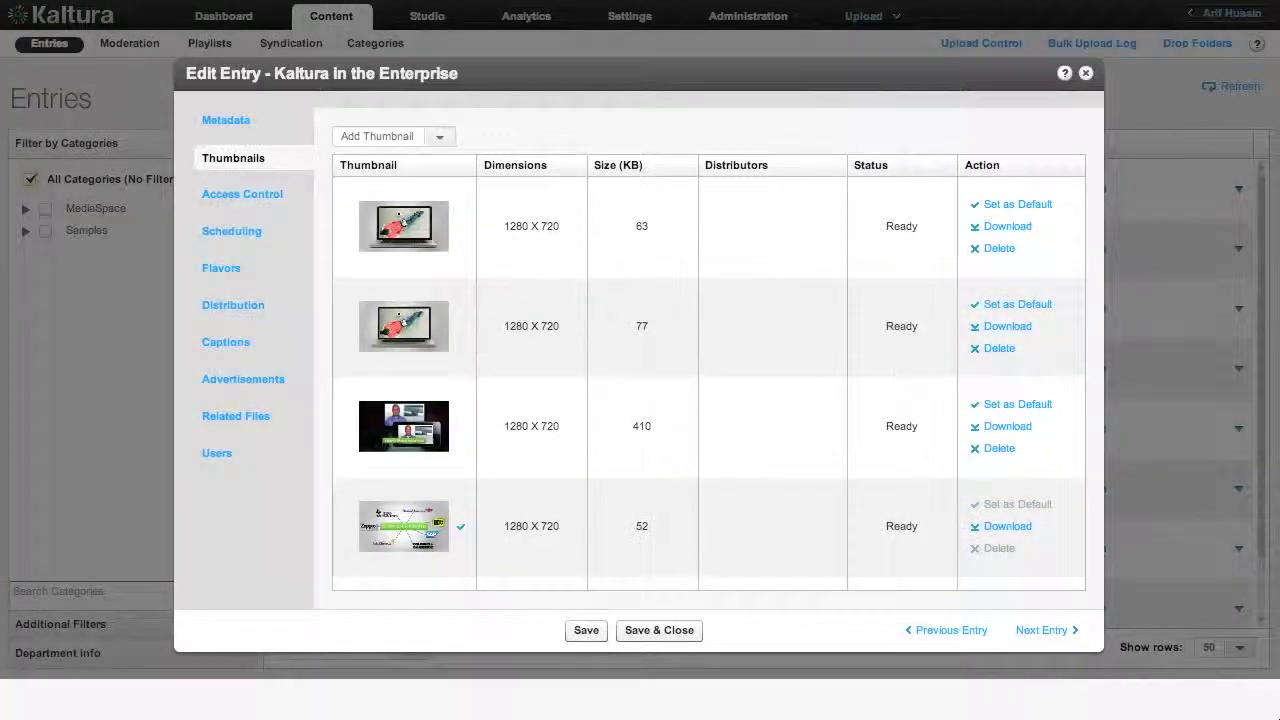
Cancel the thumbnail download and start a New Crop from the presenter frame
left_click(1004, 524)
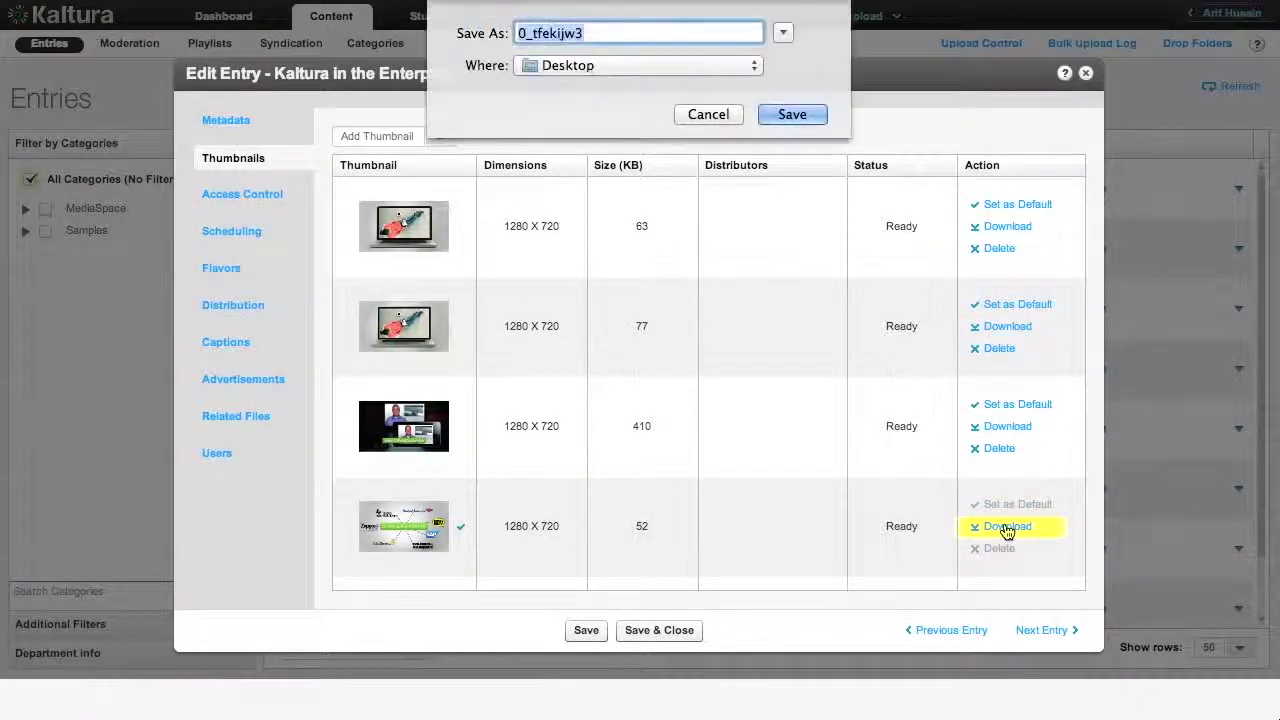
left_click(722, 115)
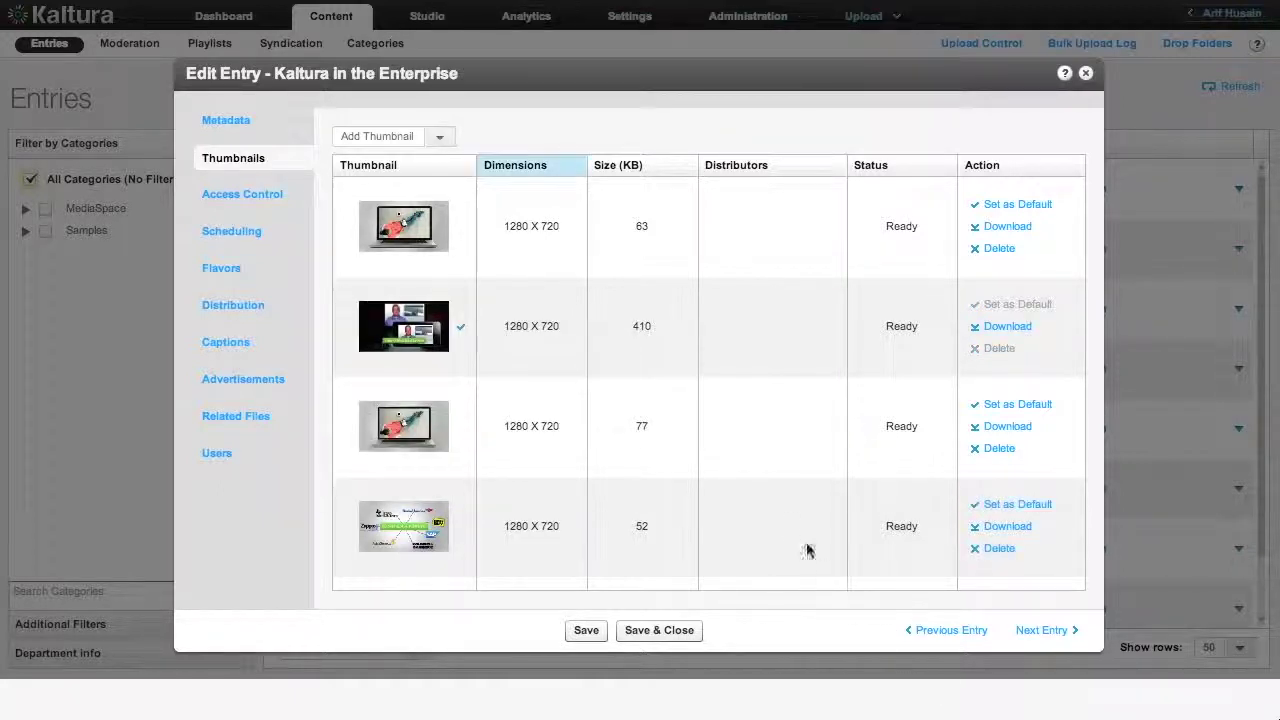
left_click(439, 136)
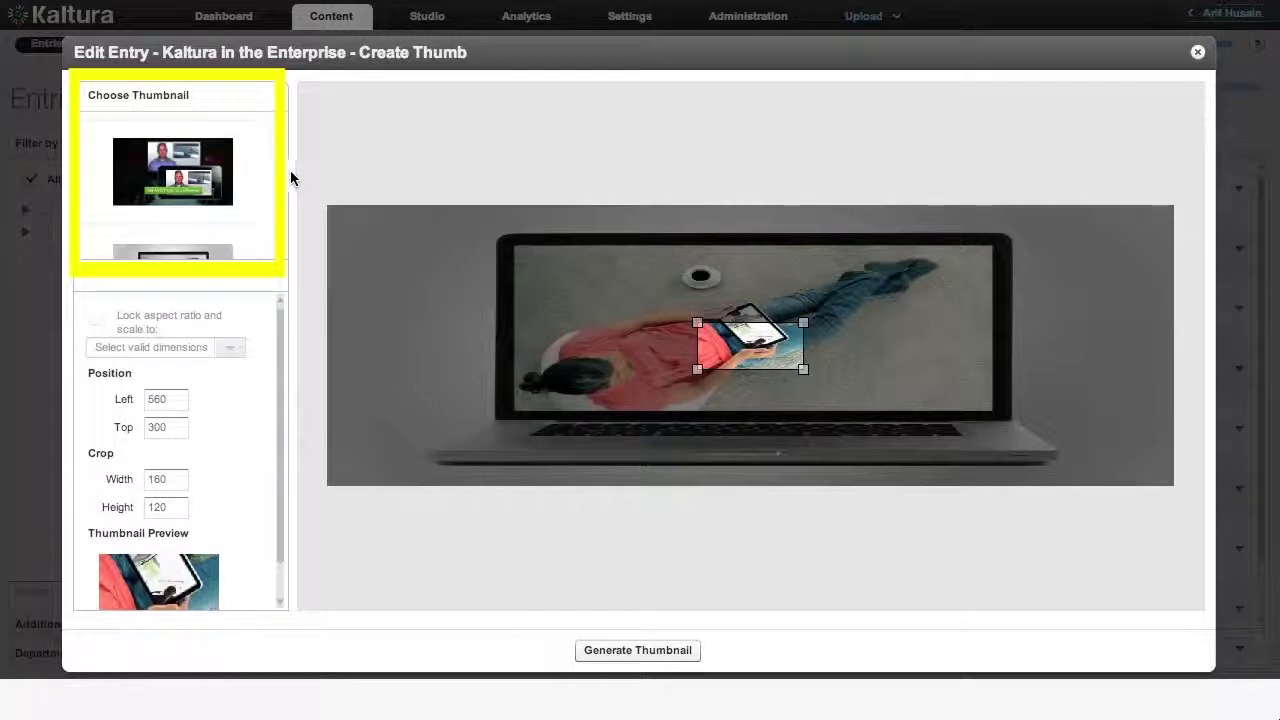
left_click(224, 218)
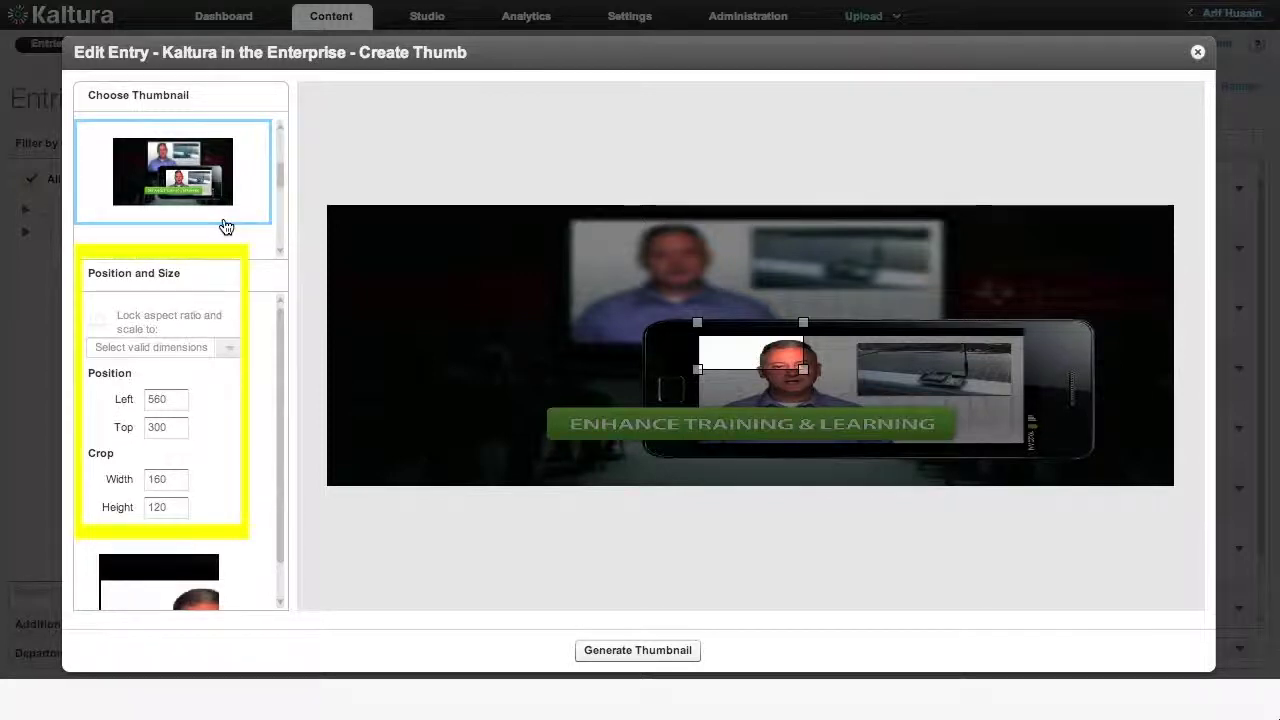
Set the crop to Width 16, Height 9, with Left and Top at 0
left_click_drag(173, 487, 137, 482)
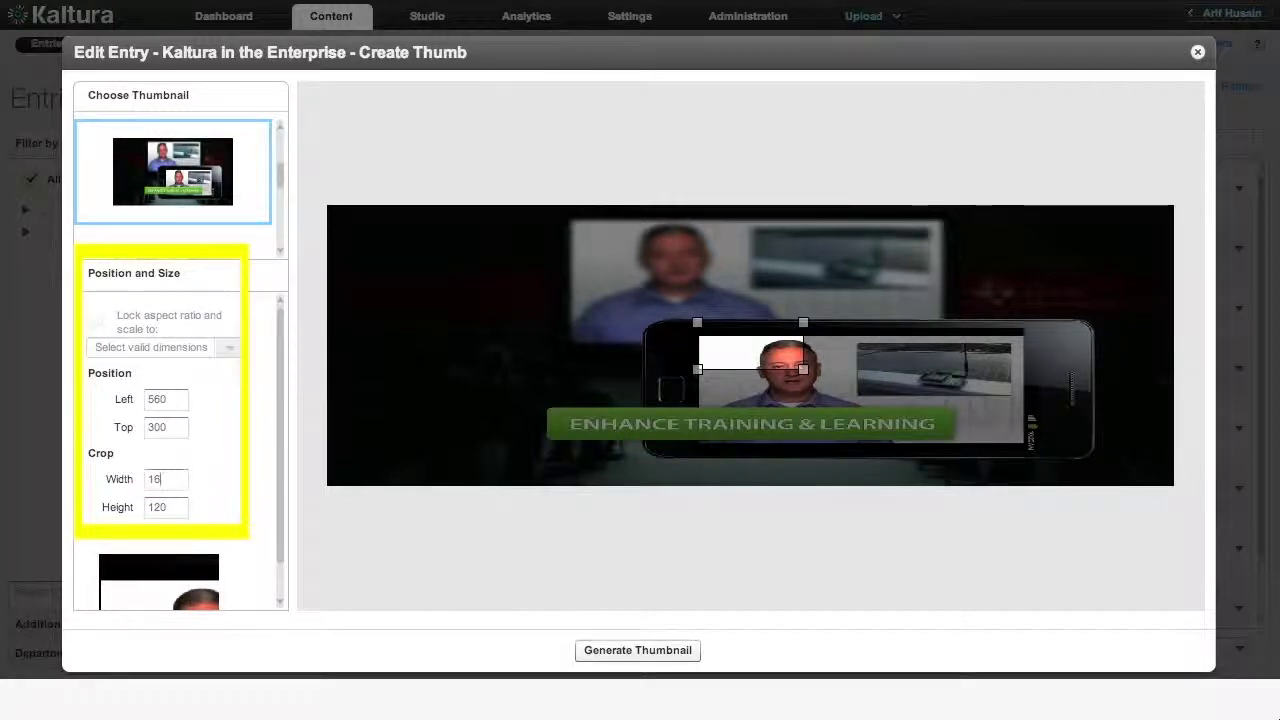
left_click_drag(173, 512, 137, 509)
type("9")
double_click(180, 402)
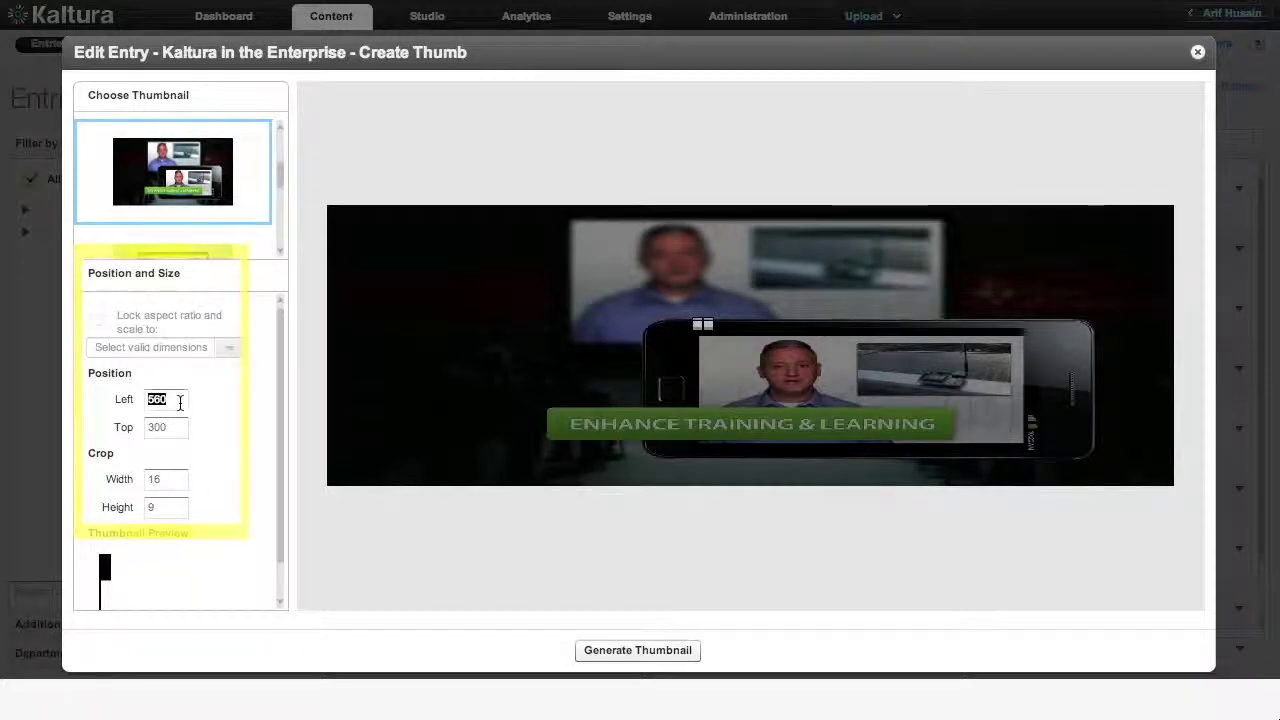
type("0")
double_click(178, 429)
type("0")
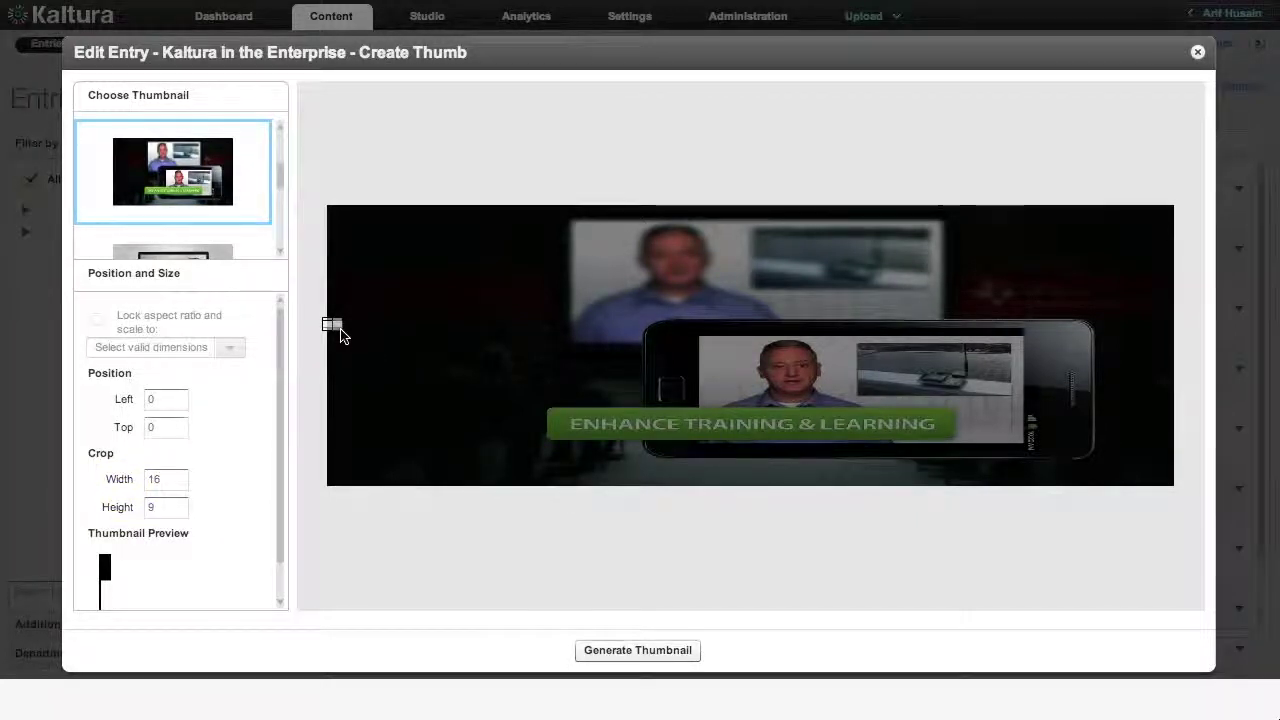
Frame the phone and ENHANCE TRAINING & LEARNING banner, generating a 727 x 386 thumbnail
left_click_drag(340, 335, 777, 534)
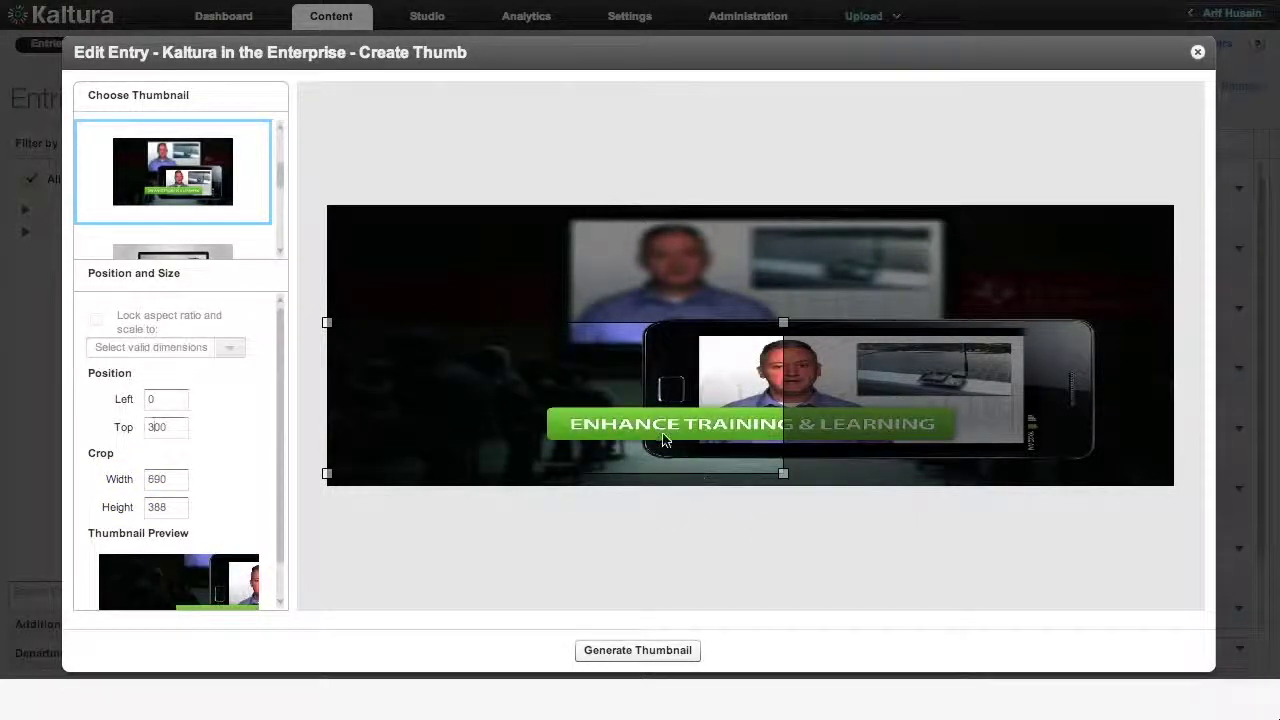
left_click_drag(663, 440, 617, 160)
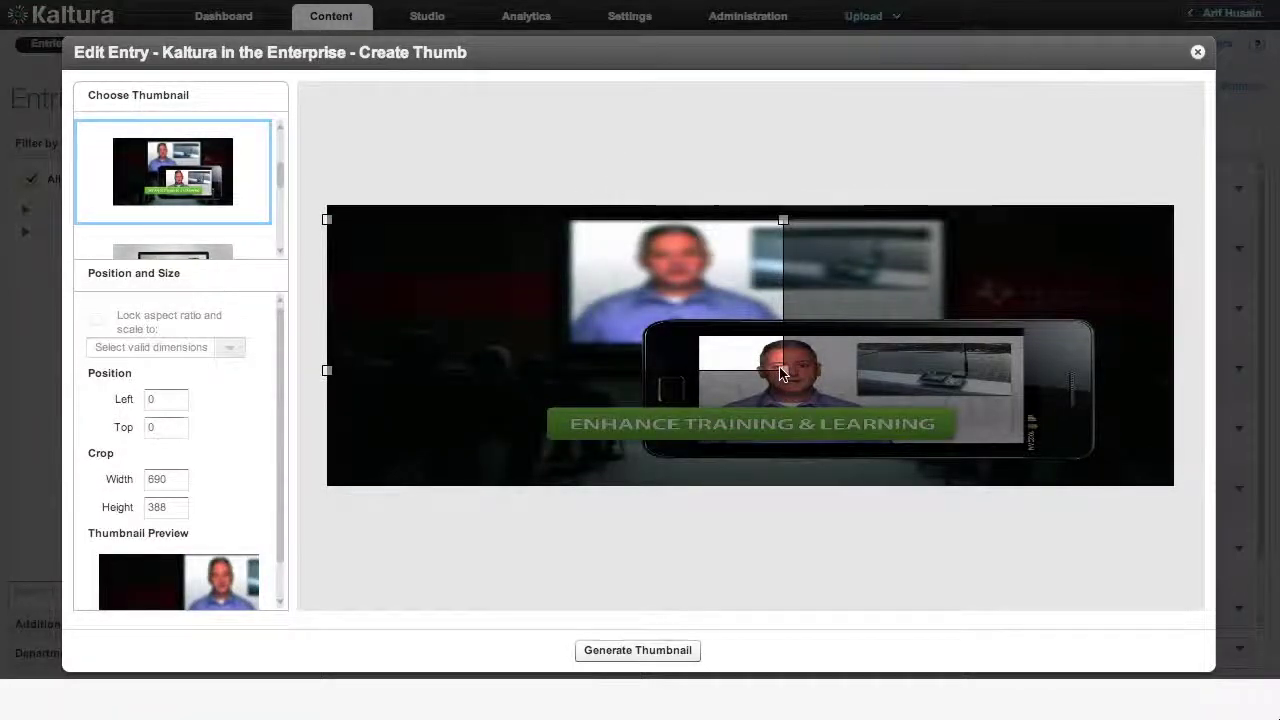
left_click_drag(783, 373, 819, 396)
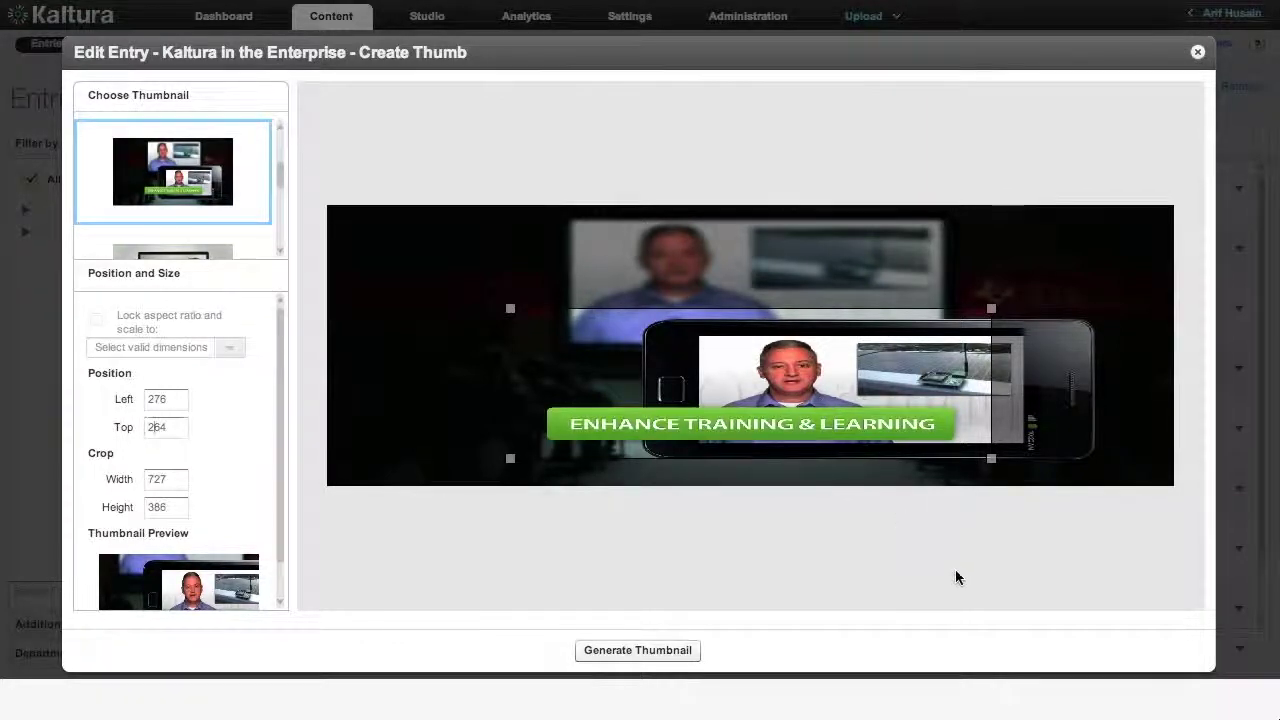
left_click(665, 650)
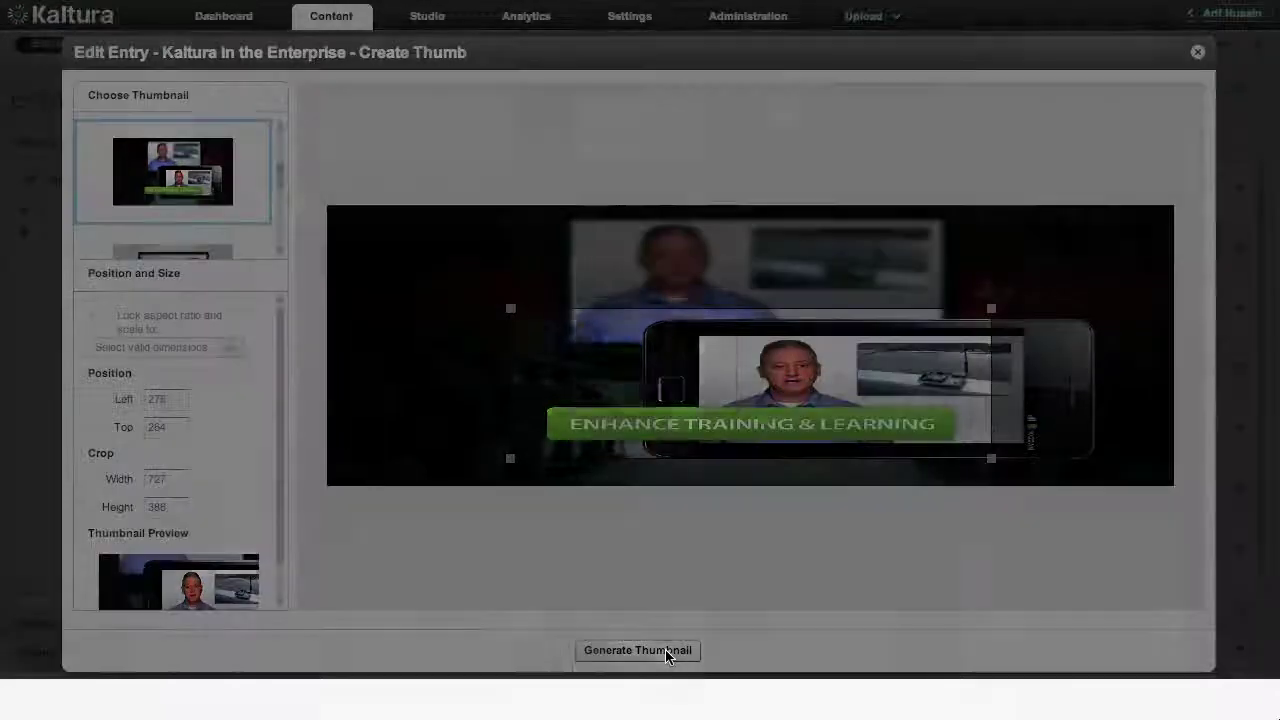
left_click(640, 381)
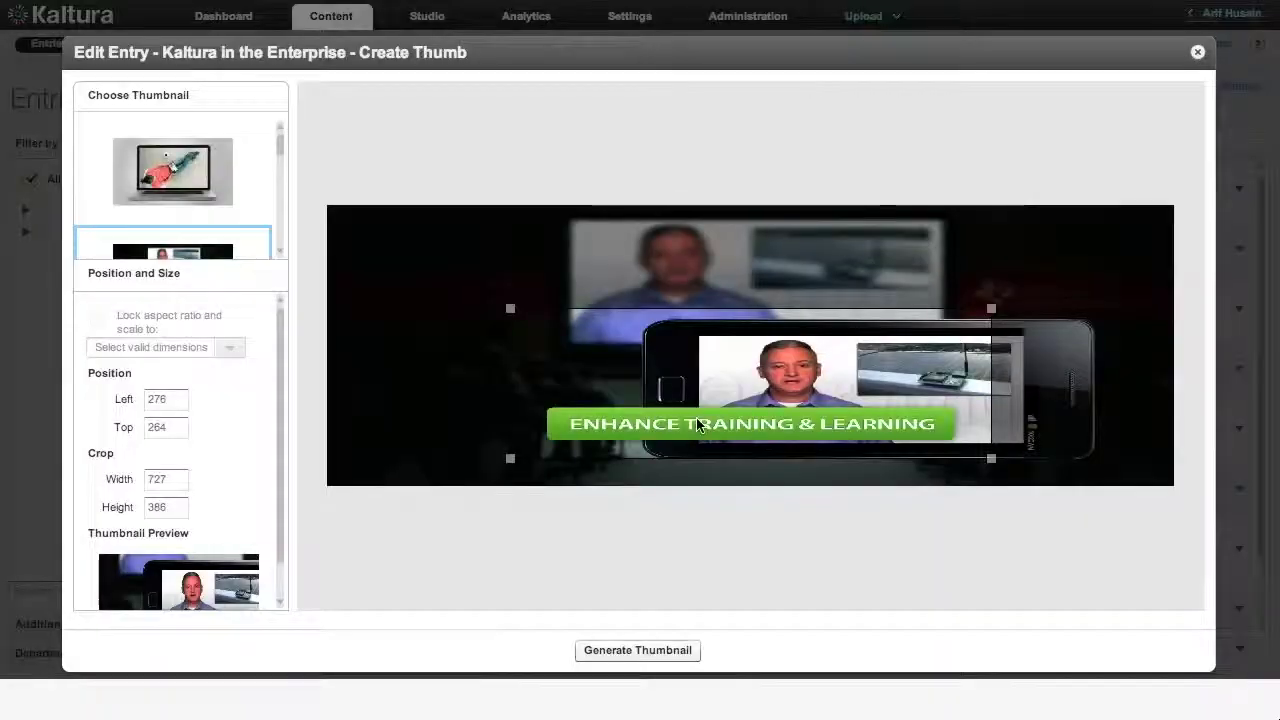
Make the 727 x 386 crop the default, save the entry, and open its embed preview
left_click(1197, 52)
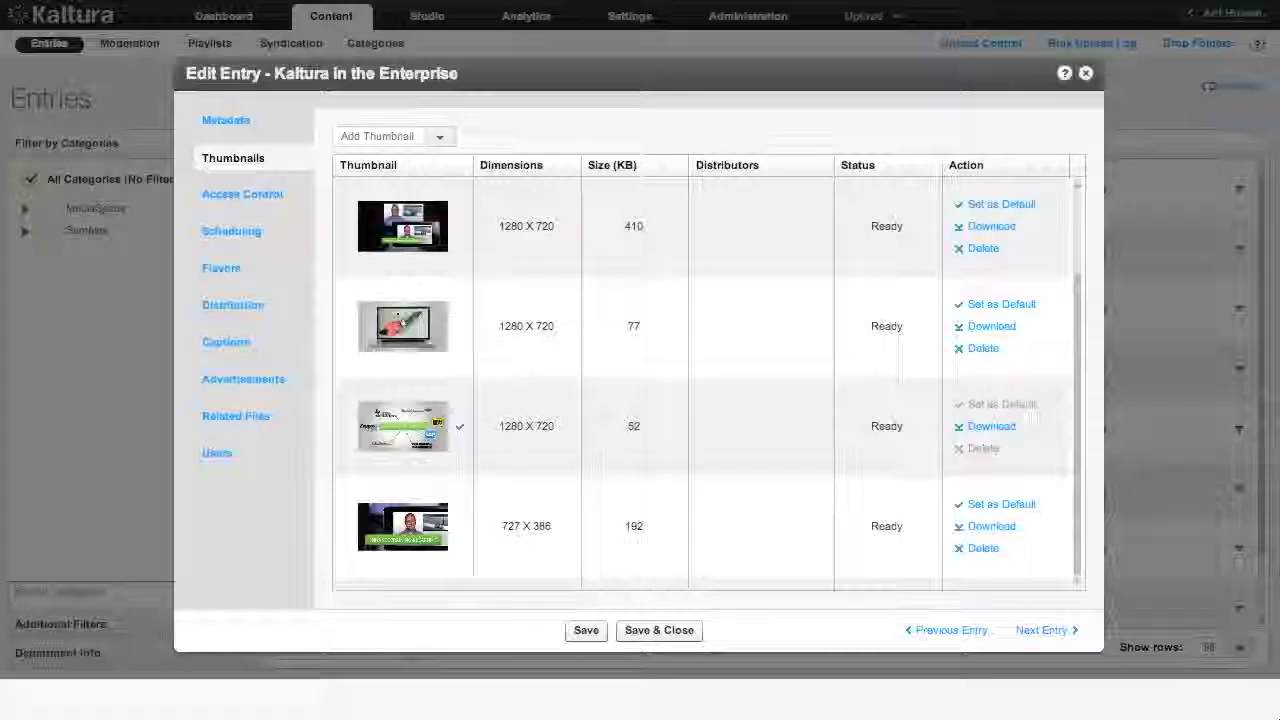
left_click(996, 508)
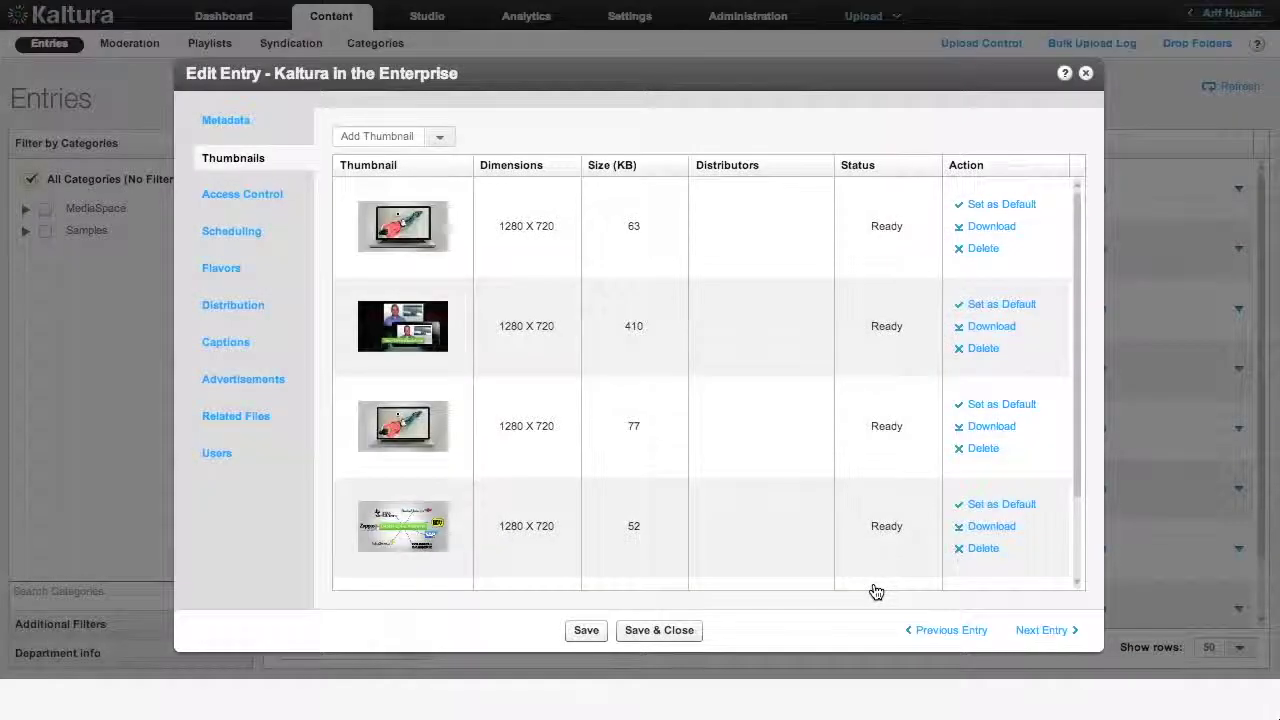
left_click(680, 632)
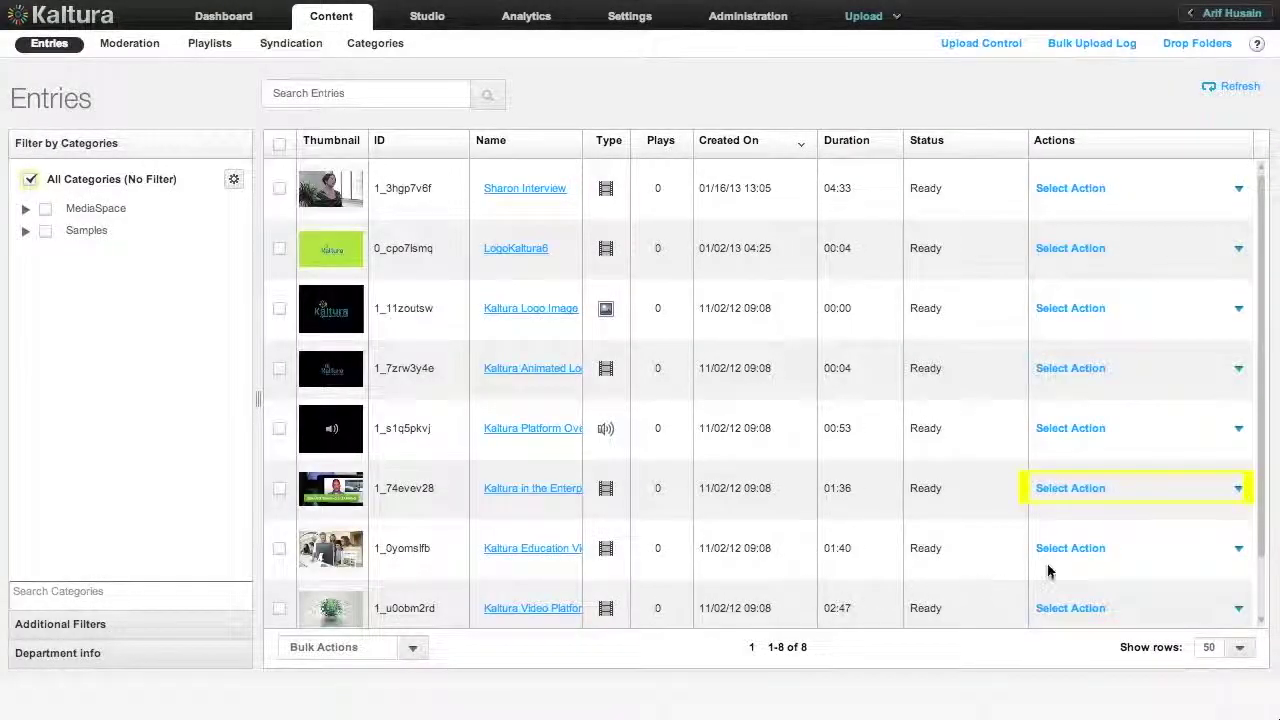
left_click(1095, 490)
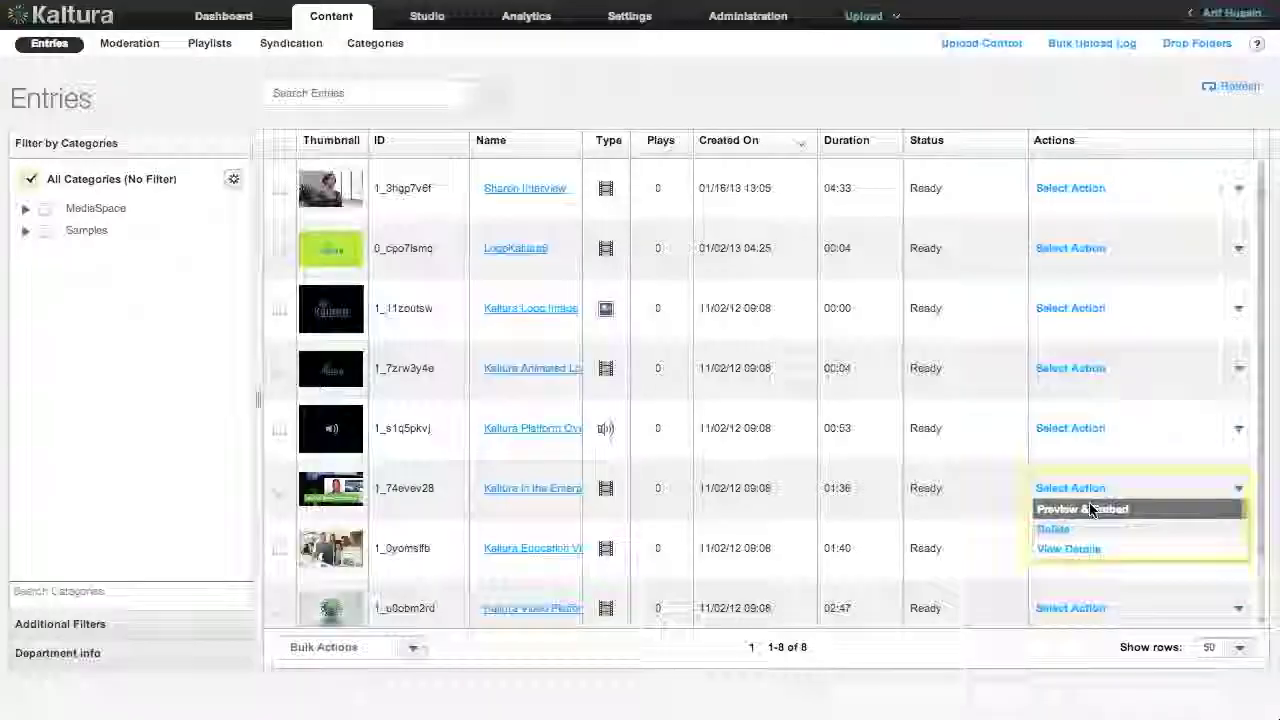
left_click(1092, 510)
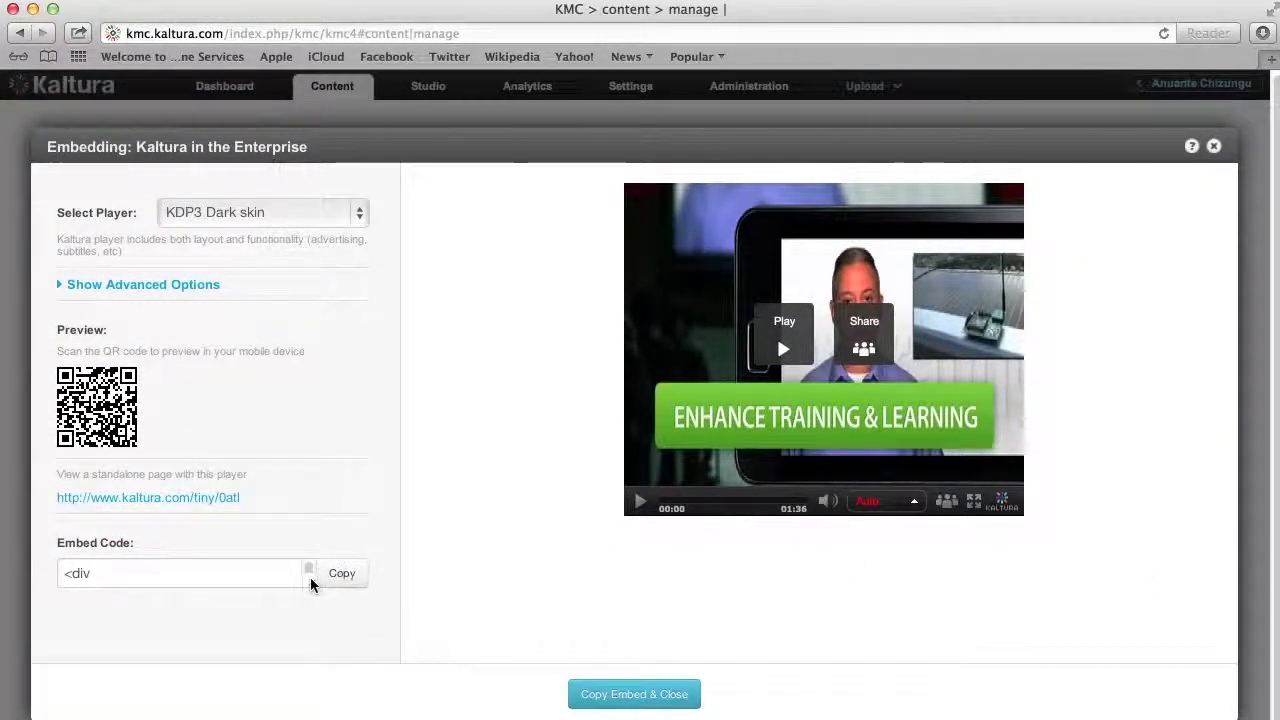
Enlarge the Embed Code box to review the code, then copy it and close
left_click_drag(311, 588, 380, 657)
scroll(357, 397, "down", 2)
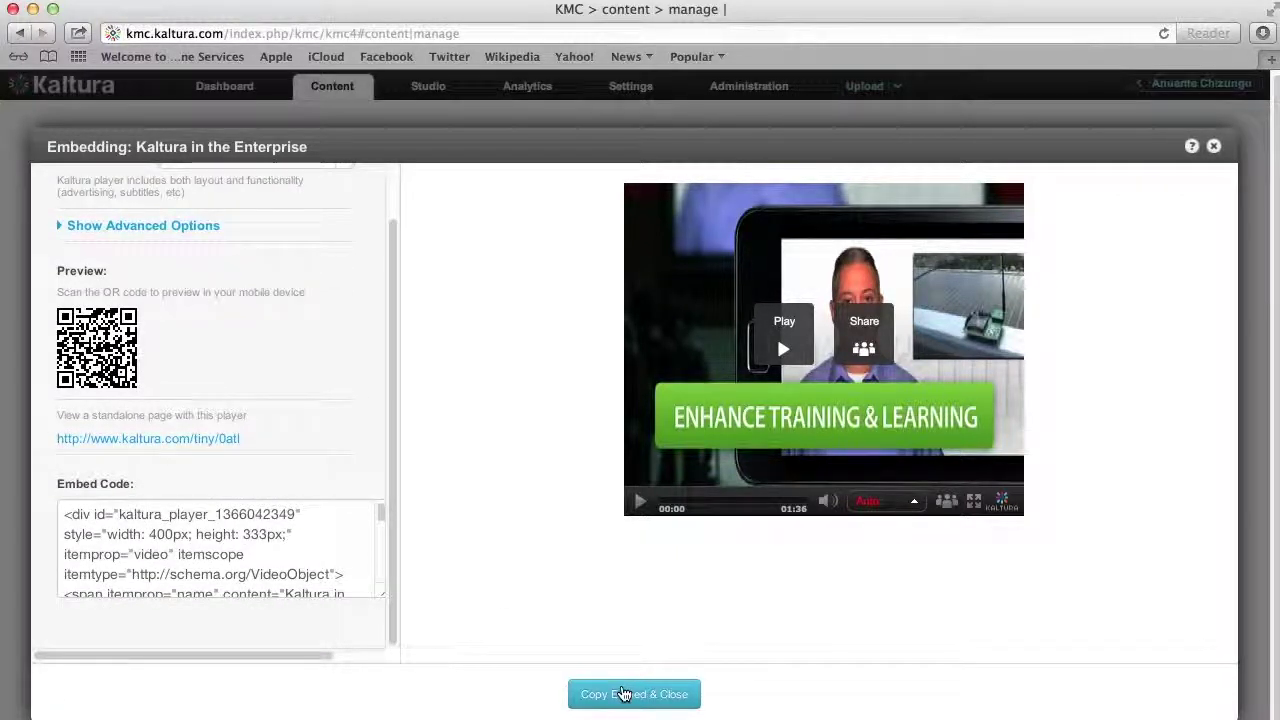
left_click(622, 694)
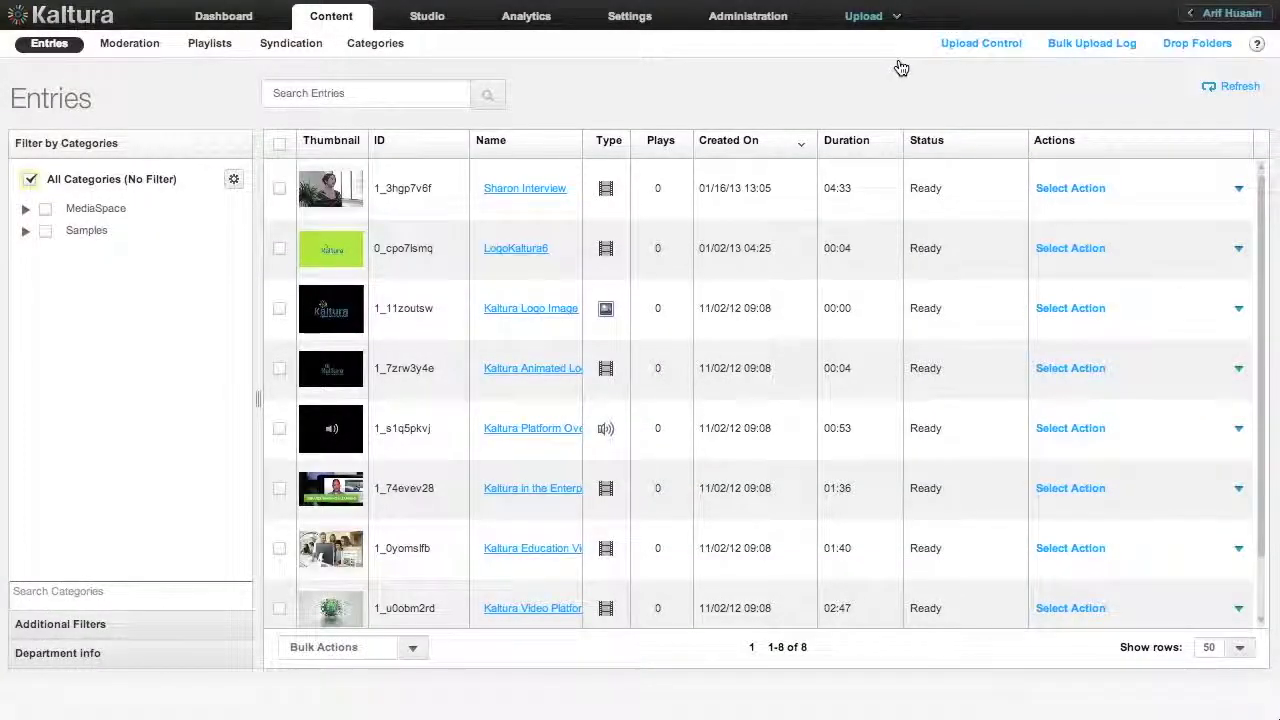